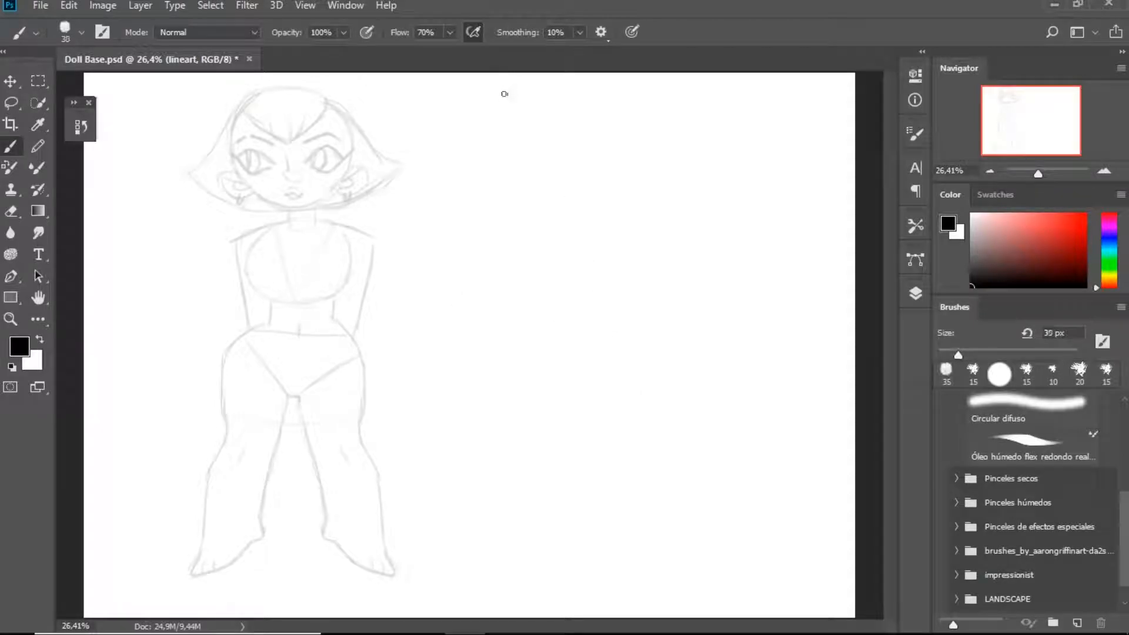
# Set the brush size to 15 px, trying out strokes over the sketch's shoulder area
pyautogui.hotkey('ctrl', '+')
pyautogui.hotkey('ctrl', '+')
pyautogui.moveTo(337, 227); pyautogui.dragTo(605, 420)
pyautogui.hotkey('ctrl', '+')
pyautogui.moveTo(449, 235); pyautogui.dragTo(534, 411)
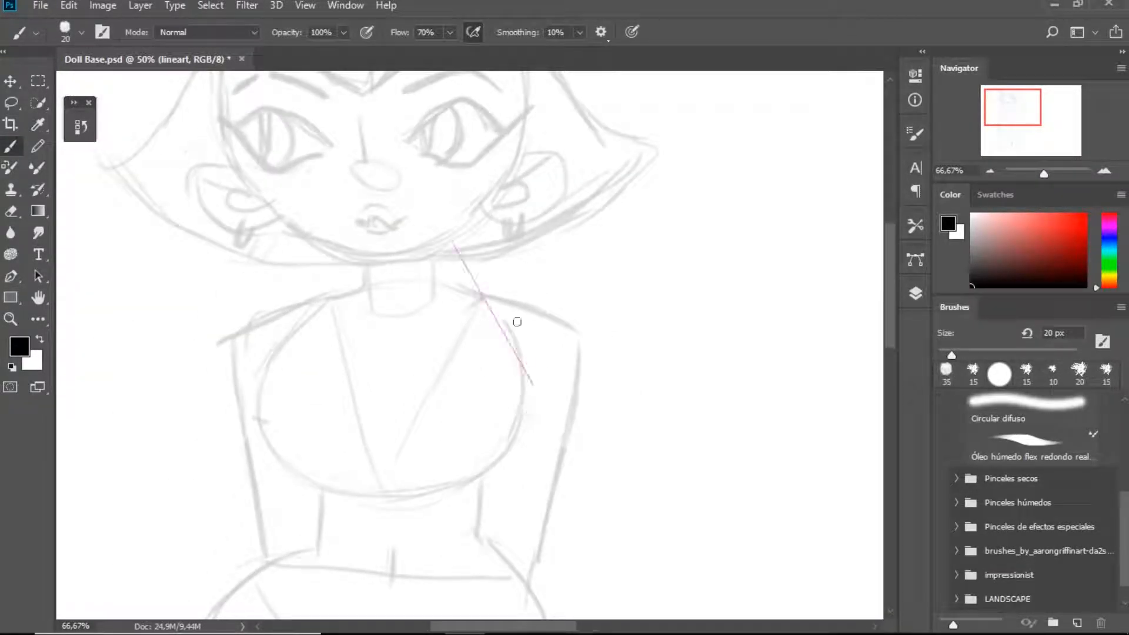
pyautogui.hotkey('ctrl', 'z')
pyautogui.moveTo(453, 304); pyautogui.dragTo(527, 431)
pyautogui.press('[')
pyautogui.hotkey('ctrl', '+')
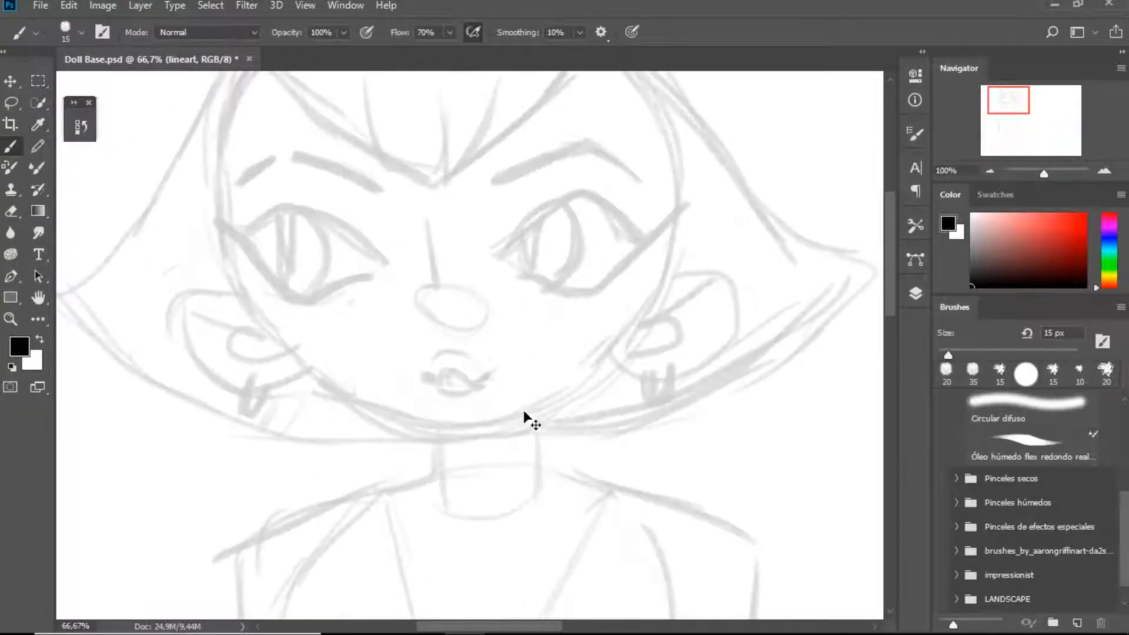
pyautogui.hotkey('ctrl', '-')
pyautogui.hotkey('ctrl', '-')
pyautogui.hotkey('ctrl', '-')
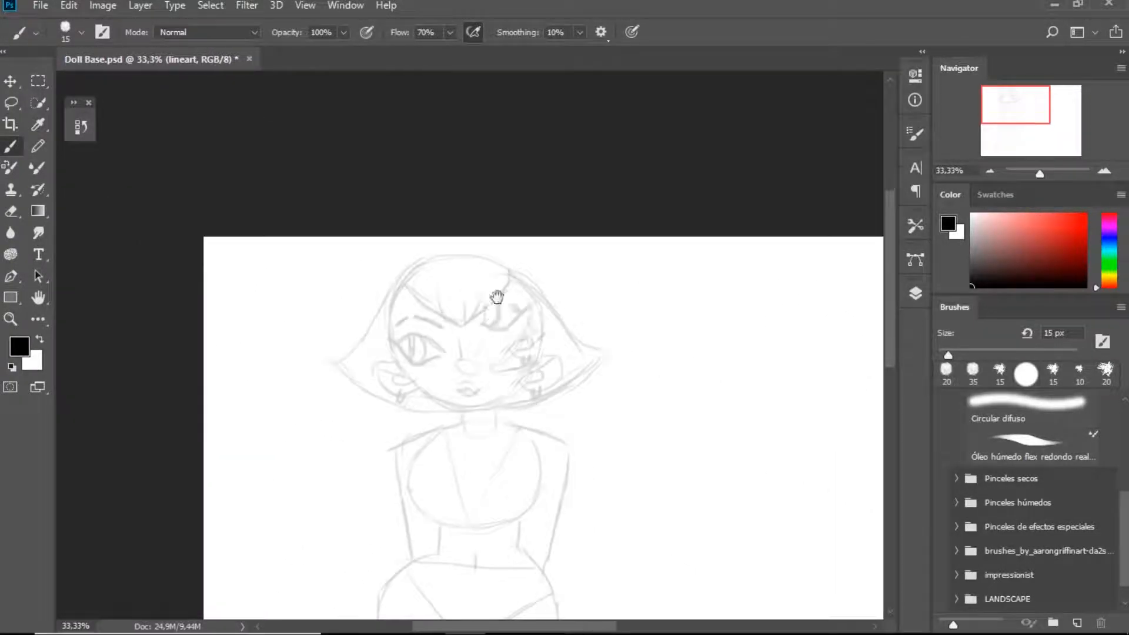
pyautogui.moveTo(511, 341); pyautogui.dragTo(457, 250)
pyautogui.doubleClick(42, 302)
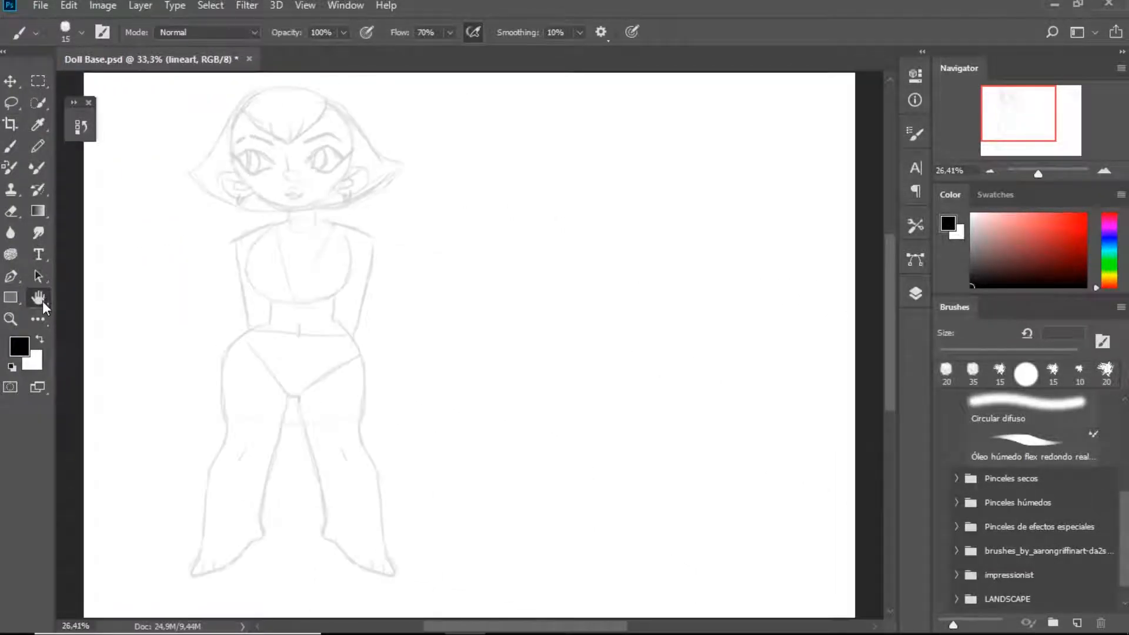
# Enable Paint Symmetry in the Technology Previews preferences
pyautogui.click(11, 147)
pyautogui.click(69, 6)
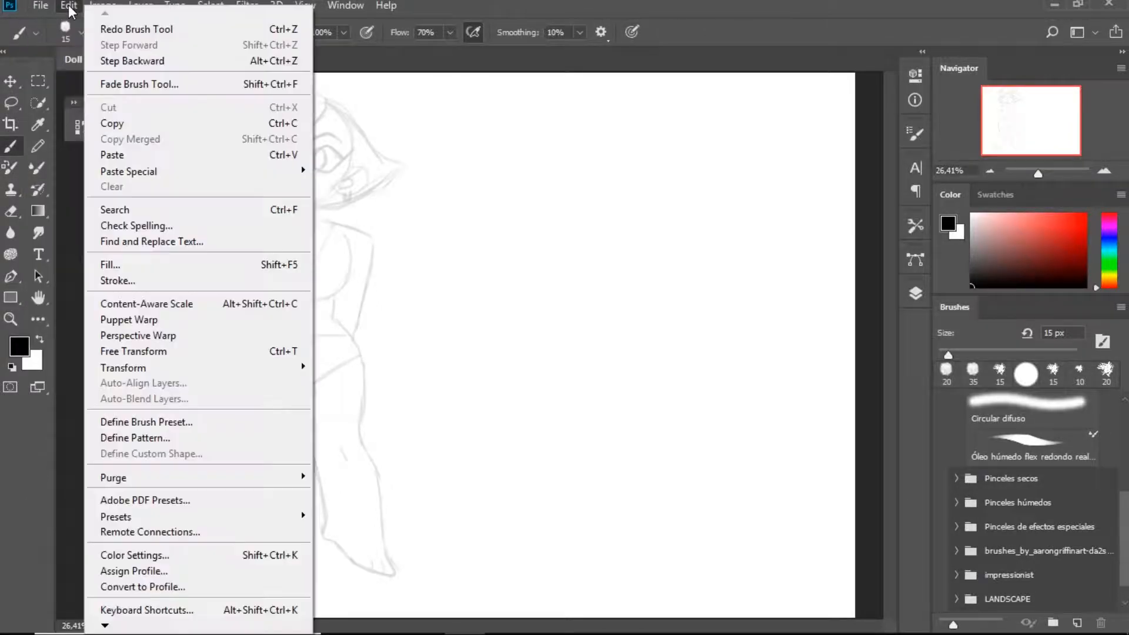
pyautogui.moveTo(122, 615)
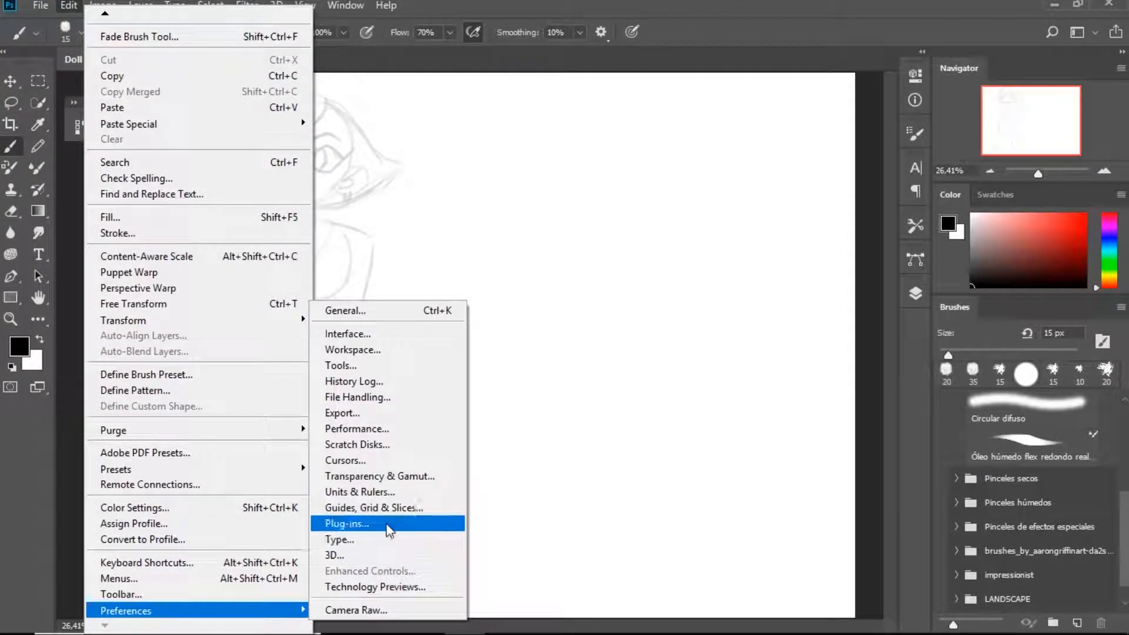
pyautogui.click(379, 555)
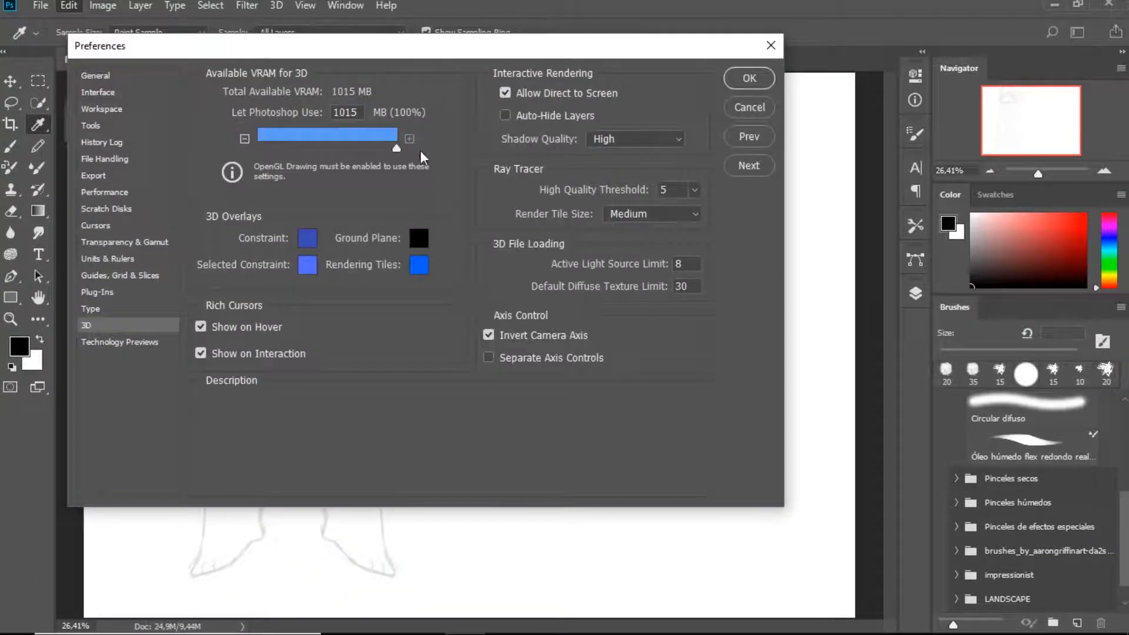
pyautogui.click(223, 325)
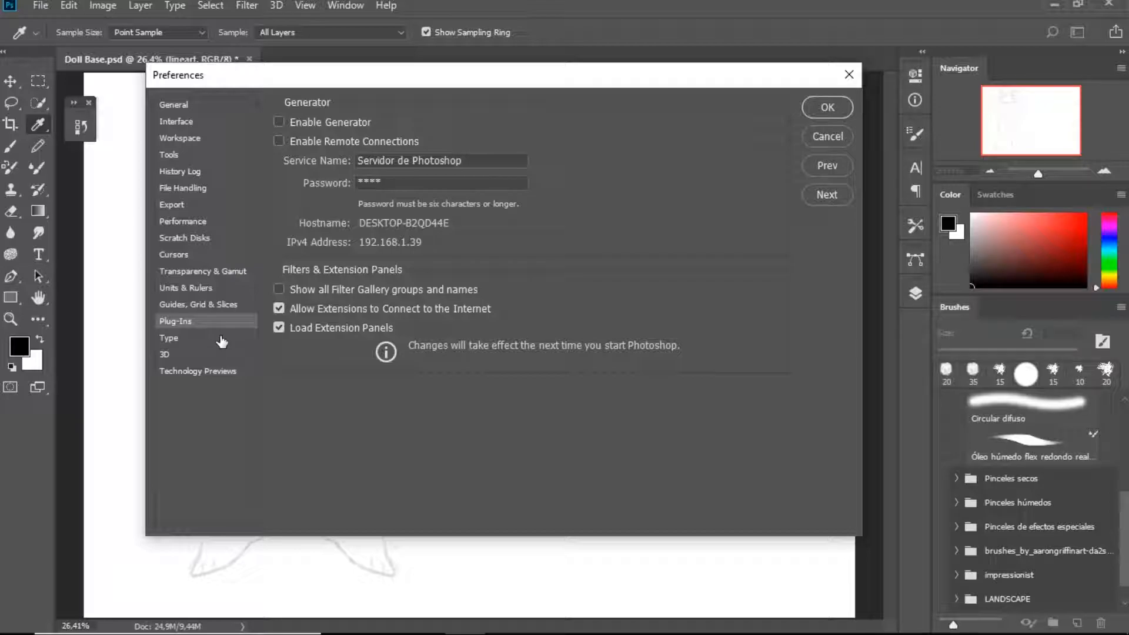
pyautogui.click(223, 340)
pyautogui.click(222, 374)
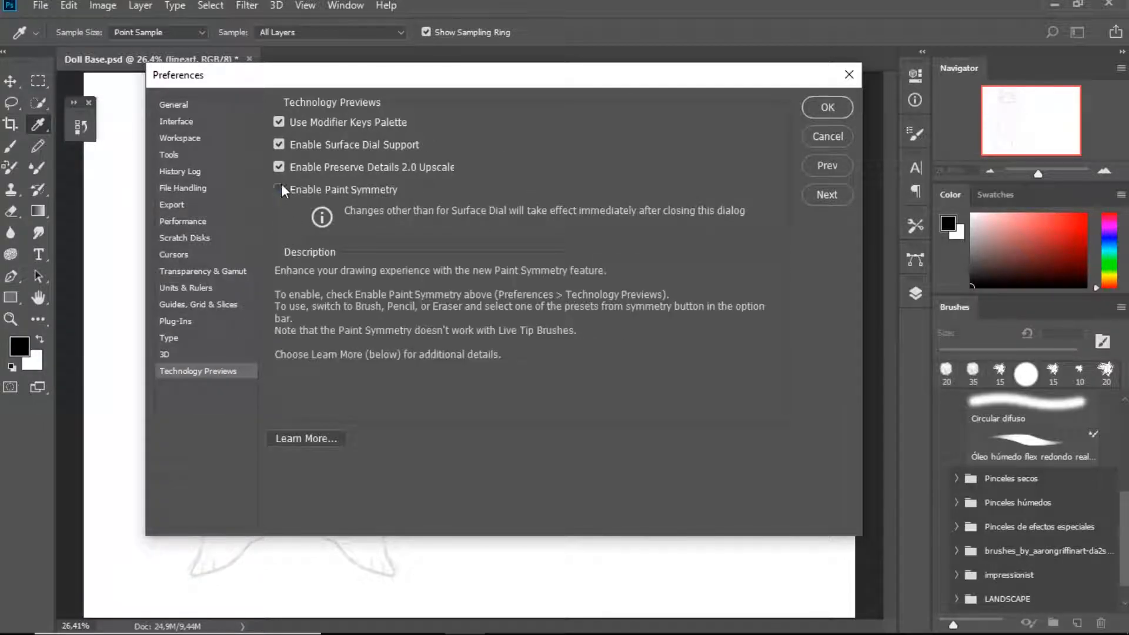
pyautogui.click(830, 115)
# Set up a vertical paint symmetry axis running down the centre of the sketched figure
pyautogui.click(659, 32)
pyautogui.click(671, 95)
pyautogui.moveTo(474, 253); pyautogui.dragTo(288, 194)
pyautogui.moveTo(291, 492); pyautogui.dragTo(294, 579)
pyautogui.moveTo(290, 85); pyautogui.dragTo(290, 74)
pyautogui.press('Return')
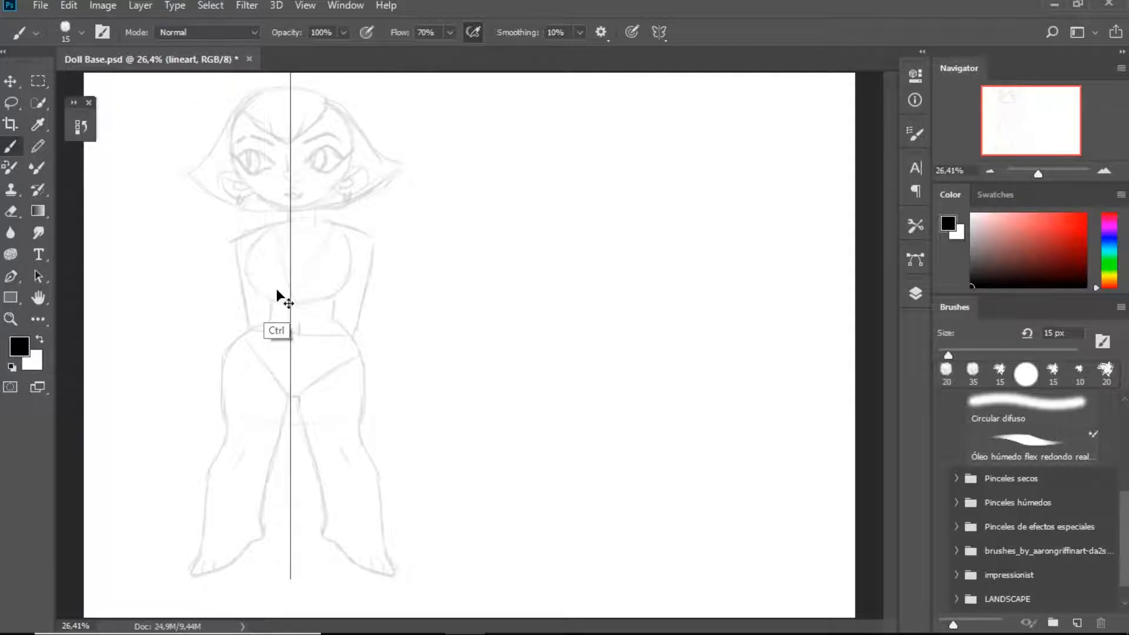
pyautogui.hotkey('ctrl', '+')
pyautogui.hotkey('ctrl', '+')
pyautogui.hotkey('ctrl', '+')
pyautogui.moveTo(355, 285); pyautogui.dragTo(550, 403)
pyautogui.moveTo(303, 181); pyautogui.dragTo(506, 431)
pyautogui.moveTo(428, 247); pyautogui.dragTo(448, 285)
pyautogui.moveTo(326, 144)
pyautogui.mouseDown()
pyautogui.moveTo(282, 253)
pyautogui.moveTo(377, 398)
pyautogui.moveTo(438, 415)
pyautogui.mouseUp()
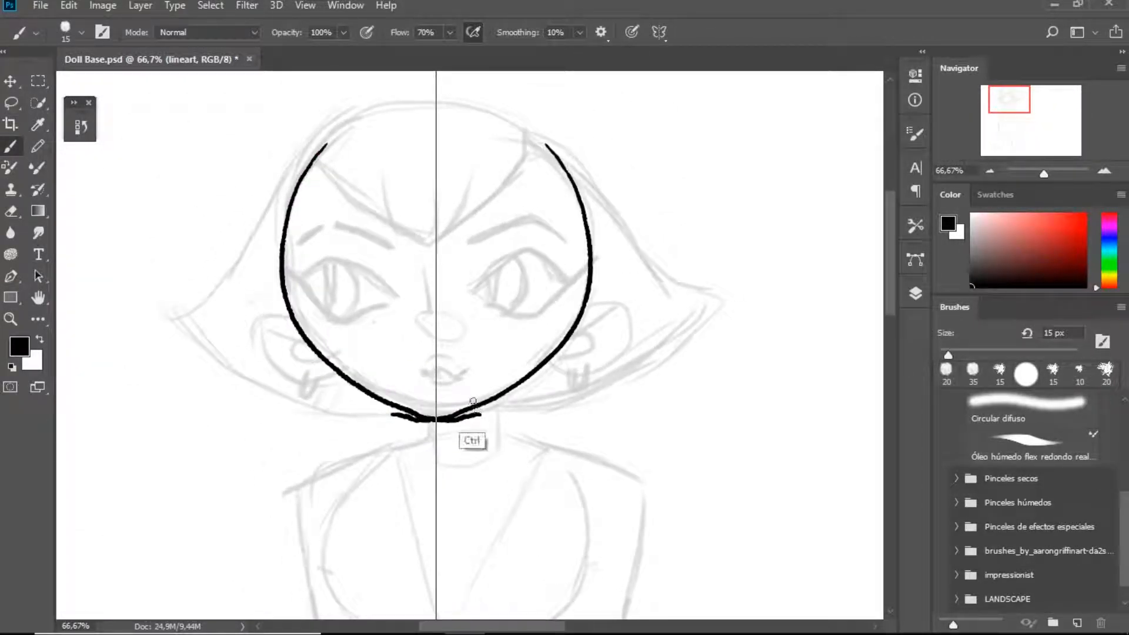
pyautogui.hotkey('ctrl', 'z')
pyautogui.moveTo(313, 155)
pyautogui.mouseDown()
pyautogui.moveTo(291, 210)
pyautogui.moveTo(290, 270)
pyautogui.mouseUp()
pyautogui.hotkey('ctrl', 'z')
pyautogui.moveTo(310, 159)
pyautogui.mouseDown()
pyautogui.moveTo(285, 265)
pyautogui.moveTo(353, 379)
pyautogui.mouseUp()
pyautogui.hotkey('ctrl', 'z')
pyautogui.moveTo(284, 214)
pyautogui.mouseDown()
pyautogui.moveTo(297, 339)
pyautogui.moveTo(429, 417)
pyautogui.mouseUp()
pyautogui.hotkey('ctrl', 'z')
pyautogui.moveTo(305, 165)
pyautogui.mouseDown()
pyautogui.moveTo(290, 189)
pyautogui.moveTo(300, 332)
pyautogui.moveTo(391, 402)
pyautogui.moveTo(438, 415)
pyautogui.mouseUp()
pyautogui.hotkey('ctrl', 'z')
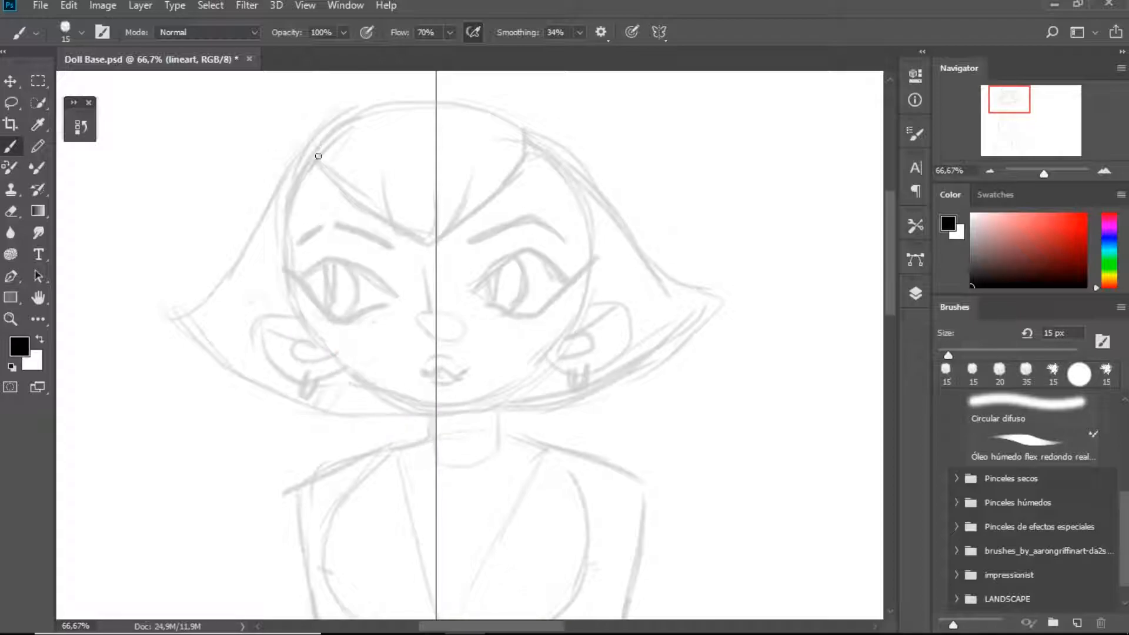
# Ink the mirrored face outline from the temples to the chin with 34% brush smoothing
pyautogui.moveTo(319, 157)
pyautogui.mouseDown()
pyautogui.moveTo(289, 213)
pyautogui.moveTo(303, 327)
pyautogui.moveTo(287, 288)
pyautogui.moveTo(341, 384)
pyautogui.moveTo(404, 409)
pyautogui.moveTo(455, 409)
pyautogui.moveTo(344, 384)
pyautogui.moveTo(285, 291)
pyautogui.mouseUp()
pyautogui.hotkey('ctrl', 'z')
pyautogui.hotkey('ctrl', 'z')
pyautogui.hotkey('ctrl', 'z')
pyautogui.moveTo(434, 408)
pyautogui.mouseDown()
pyautogui.moveTo(327, 354)
pyautogui.moveTo(285, 272)
pyautogui.mouseUp()
pyautogui.hotkey('ctrl', 'z')
pyautogui.moveTo(318, 156)
pyautogui.mouseDown()
pyautogui.moveTo(286, 290)
pyautogui.moveTo(344, 385)
pyautogui.moveTo(437, 420)
pyautogui.mouseUp()
pyautogui.hotkey('ctrl', 'z')
pyautogui.moveTo(317, 156)
pyautogui.mouseDown()
pyautogui.moveTo(289, 200)
pyautogui.moveTo(310, 328)
pyautogui.moveTo(377, 388)
pyautogui.moveTo(438, 404)
pyautogui.mouseUp()
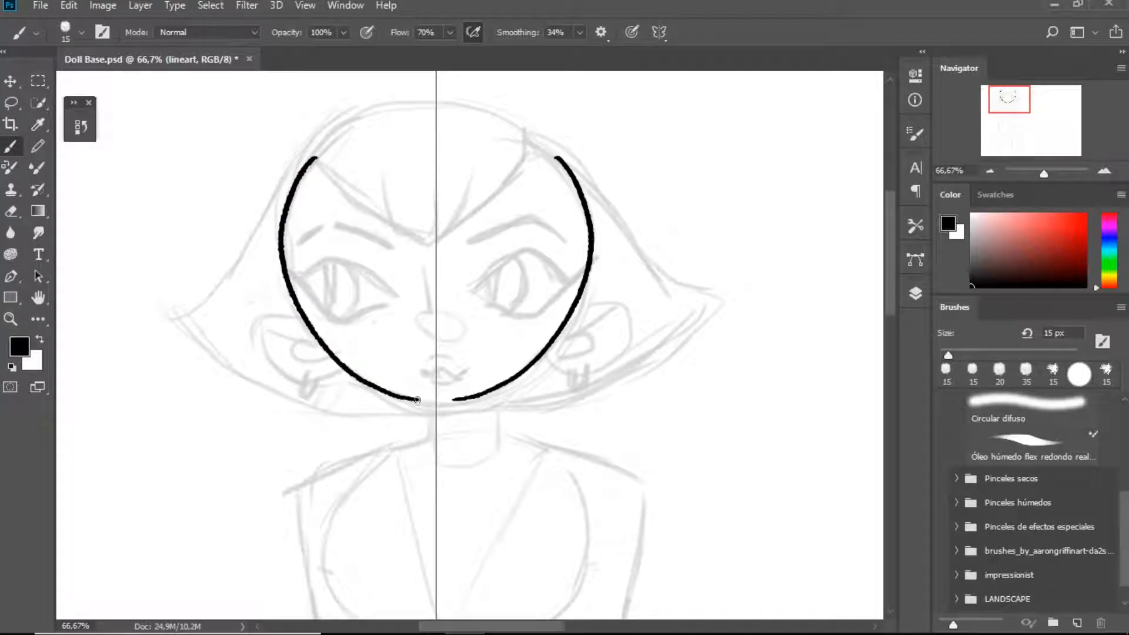
# Ink the sides of the neck and the ears with their hoop earrings
pyautogui.moveTo(407, 400)
pyautogui.mouseDown()
pyautogui.moveTo(411, 441)
pyautogui.moveTo(398, 428)
pyautogui.moveTo(391, 445)
pyautogui.mouseUp()
pyautogui.hotkey('ctrl', 'z')
pyautogui.moveTo(277, 303)
pyautogui.mouseDown()
pyautogui.moveTo(306, 380)
pyautogui.moveTo(340, 366)
pyautogui.moveTo(301, 334)
pyautogui.moveTo(321, 360)
pyautogui.moveTo(329, 350)
pyautogui.mouseUp()
pyautogui.moveTo(310, 369)
pyautogui.mouseDown()
pyautogui.moveTo(301, 391)
pyautogui.moveTo(322, 382)
pyautogui.mouseUp()
# Ink the winged upper and lower eye outlines and the thick arched eyebrows
pyautogui.moveTo(285, 265)
pyautogui.mouseDown()
pyautogui.moveTo(333, 315)
pyautogui.moveTo(365, 311)
pyautogui.moveTo(340, 265)
pyautogui.moveTo(383, 288)
pyautogui.moveTo(356, 312)
pyautogui.mouseUp()
pyautogui.hotkey('ctrl', 'z')
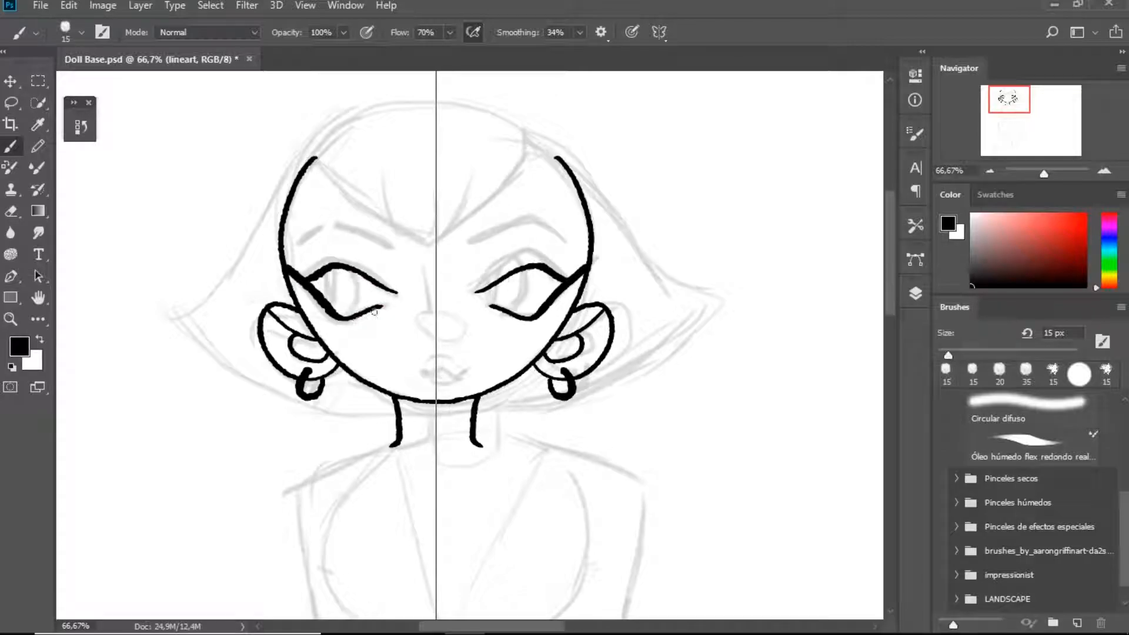
pyautogui.moveTo(368, 259); pyautogui.dragTo(388, 285)
pyautogui.hotkey('ctrl', 'z')
pyautogui.moveTo(296, 244)
pyautogui.mouseDown()
pyautogui.moveTo(339, 224)
pyautogui.moveTo(389, 248)
pyautogui.moveTo(323, 226)
pyautogui.moveTo(396, 257)
pyautogui.mouseUp()
pyautogui.hotkey('ctrl', 'z')
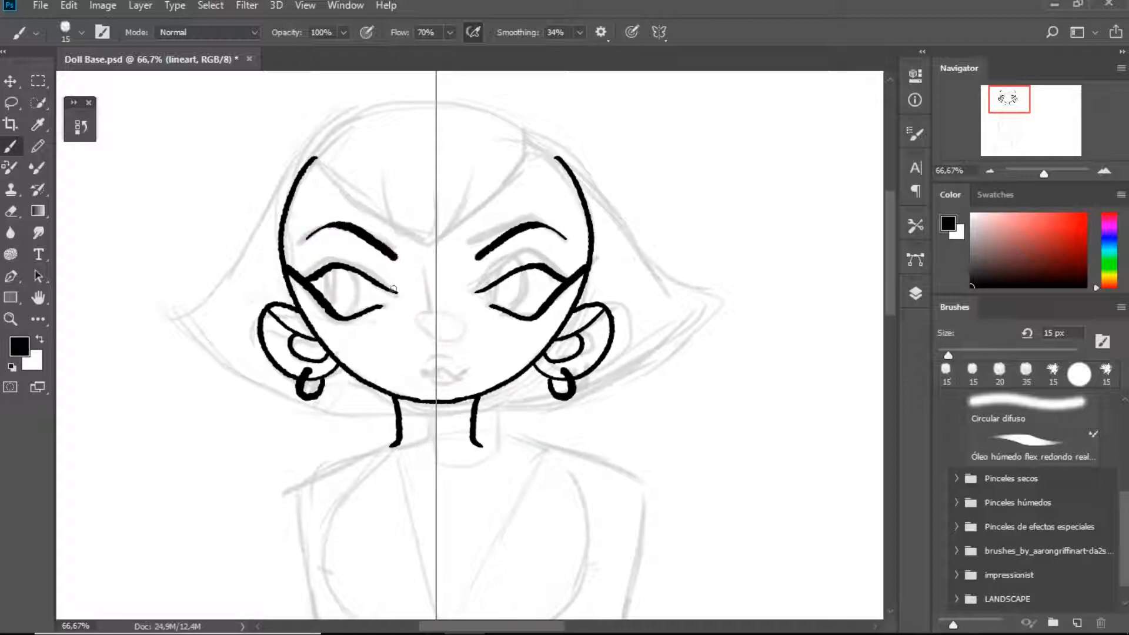
pyautogui.hotkey('ctrl', 'z')
pyautogui.hotkey('ctrl', 'z')
# Ink the bangs and flared bob outline, plus the nostrils and lips
pyautogui.moveTo(317, 159)
pyautogui.mouseDown()
pyautogui.moveTo(422, 246)
pyautogui.moveTo(426, 224)
pyautogui.moveTo(434, 248)
pyautogui.moveTo(407, 125)
pyautogui.mouseUp()
pyautogui.moveTo(339, 203); pyautogui.dragTo(373, 122)
pyautogui.moveTo(428, 94)
pyautogui.mouseDown()
pyautogui.moveTo(345, 109)
pyautogui.moveTo(282, 172)
pyautogui.moveTo(223, 286)
pyautogui.moveTo(167, 307)
pyautogui.moveTo(188, 308)
pyautogui.moveTo(171, 307)
pyautogui.moveTo(213, 360)
pyautogui.moveTo(232, 360)
pyautogui.moveTo(226, 374)
pyautogui.moveTo(304, 409)
pyautogui.moveTo(403, 414)
pyautogui.mouseUp()
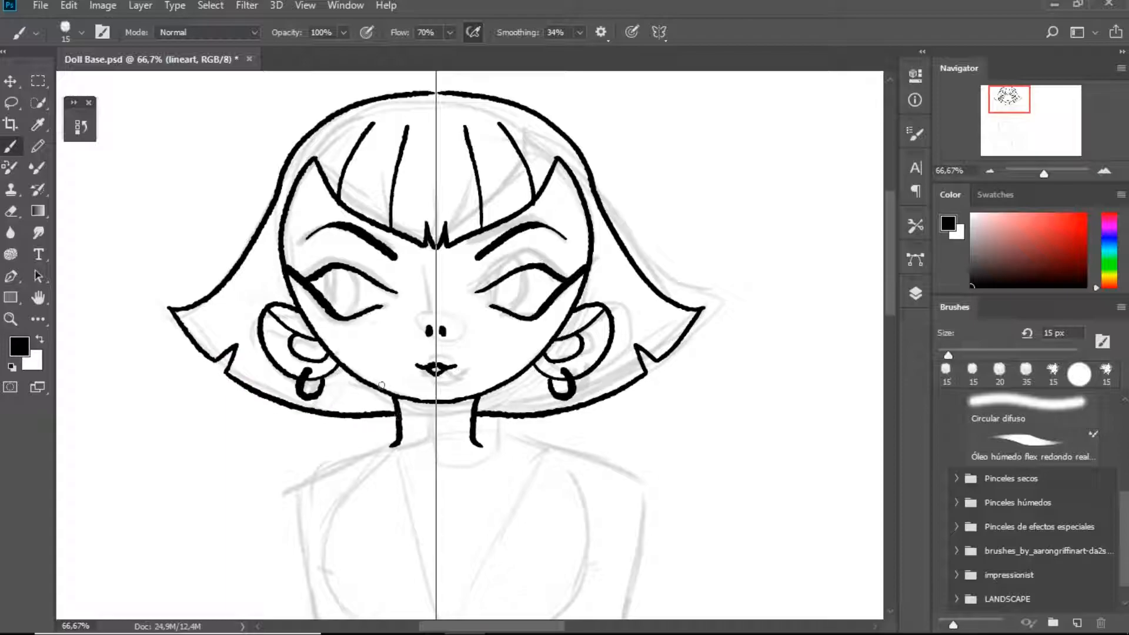
# Ink the shoulders and the outer arm lines down to the hips
pyautogui.moveTo(411, 356)
pyautogui.mouseDown()
pyautogui.moveTo(404, 241)
pyautogui.moveTo(436, 133)
pyautogui.mouseUp()
pyautogui.moveTo(425, 220)
pyautogui.mouseDown()
pyautogui.moveTo(285, 293)
pyautogui.moveTo(352, 497)
pyautogui.mouseUp()
pyautogui.hotkey('ctrl', 'z')
pyautogui.moveTo(424, 220)
pyautogui.mouseDown()
pyautogui.moveTo(321, 254)
pyautogui.moveTo(302, 304)
pyautogui.moveTo(361, 511)
pyautogui.moveTo(357, 245)
pyautogui.moveTo(306, 259)
pyautogui.moveTo(346, 498)
pyautogui.mouseUp()
pyautogui.hotkey('ctrl', 'z')
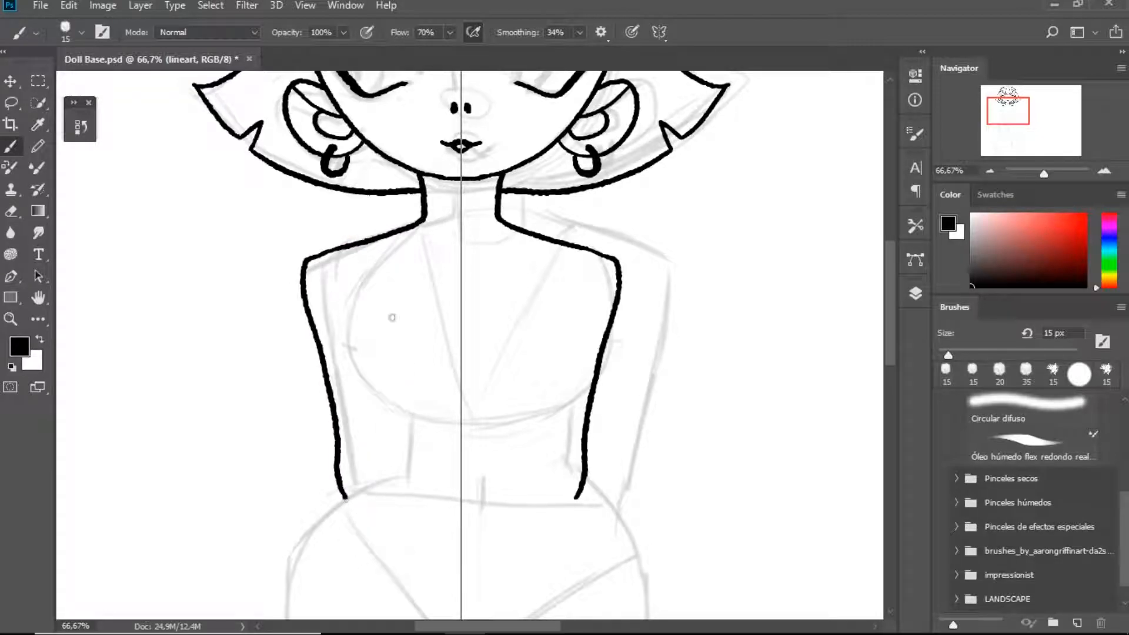
# Ink the bust's outer curves and the sides of the waist
pyautogui.moveTo(374, 264)
pyautogui.mouseDown()
pyautogui.moveTo(347, 345)
pyautogui.moveTo(380, 399)
pyautogui.moveTo(407, 416)
pyautogui.moveTo(390, 473)
pyautogui.mouseUp()
pyautogui.hotkey('ctrl', 'z')
pyautogui.moveTo(406, 414); pyautogui.dragTo(398, 473)
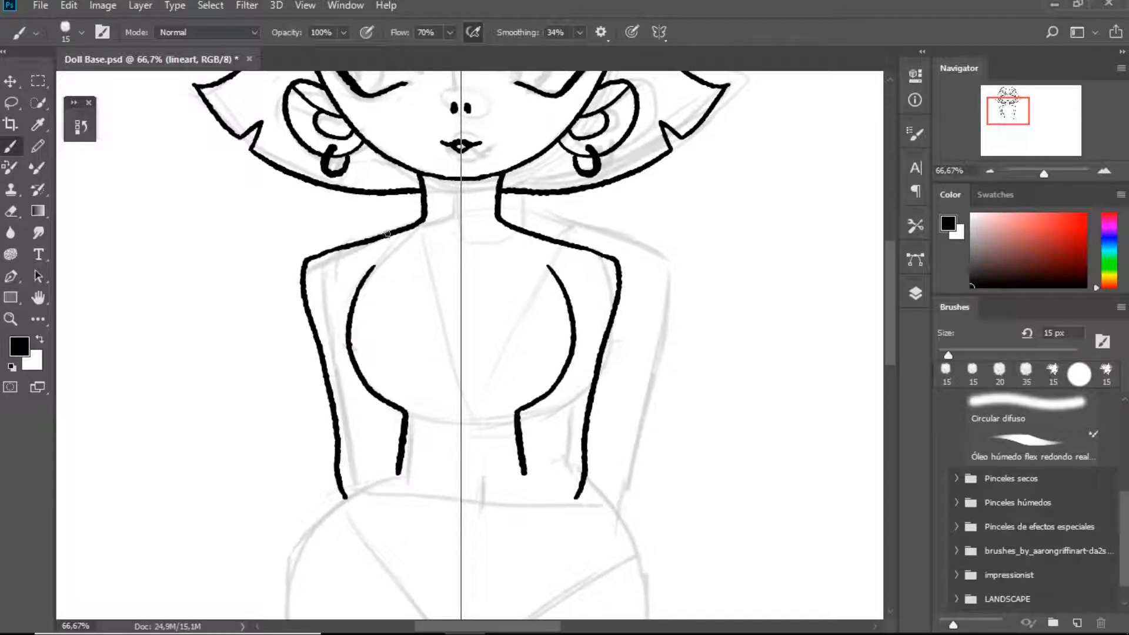
pyautogui.moveTo(414, 229)
pyautogui.mouseDown()
pyautogui.moveTo(461, 402)
pyautogui.moveTo(461, 388)
pyautogui.mouseUp()
pyautogui.hotkey('ctrl', 'z')
pyautogui.moveTo(403, 234)
pyautogui.mouseDown()
pyautogui.moveTo(434, 379)
pyautogui.moveTo(463, 426)
pyautogui.moveTo(503, 423)
pyautogui.moveTo(449, 420)
pyautogui.moveTo(438, 434)
pyautogui.moveTo(462, 435)
pyautogui.mouseUp()
pyautogui.hotkey('ctrl', 'z')
pyautogui.moveTo(425, 201)
pyautogui.mouseDown()
pyautogui.moveTo(462, 213)
pyautogui.moveTo(441, 253)
pyautogui.mouseUp()
pyautogui.hotkey('ctrl', 'z')
pyautogui.press(']')
pyautogui.press(']')
pyautogui.press(']')
pyautogui.press(']')
pyautogui.hotkey('ctrl', 'z')
pyautogui.press('[')
pyautogui.press('[')
pyautogui.press('[')
pyautogui.press('[')
pyautogui.hotkey('ctrl', 'z')
# Ink the top's double V-neckline and the band under the bust with the 15 px brush
pyautogui.moveTo(413, 301)
pyautogui.mouseDown()
pyautogui.moveTo(408, 197)
pyautogui.moveTo(453, 265)
pyautogui.mouseUp()
pyautogui.hotkey('ctrl', 'z')
pyautogui.moveTo(438, 173); pyautogui.dragTo(455, 291)
pyautogui.hotkey('ctrl', 'z')
# Ink the navel, the hips and the outer leg lines down around the toes
pyautogui.moveTo(392, 329)
pyautogui.mouseDown()
pyautogui.moveTo(381, 229)
pyautogui.moveTo(391, 186)
pyautogui.mouseUp()
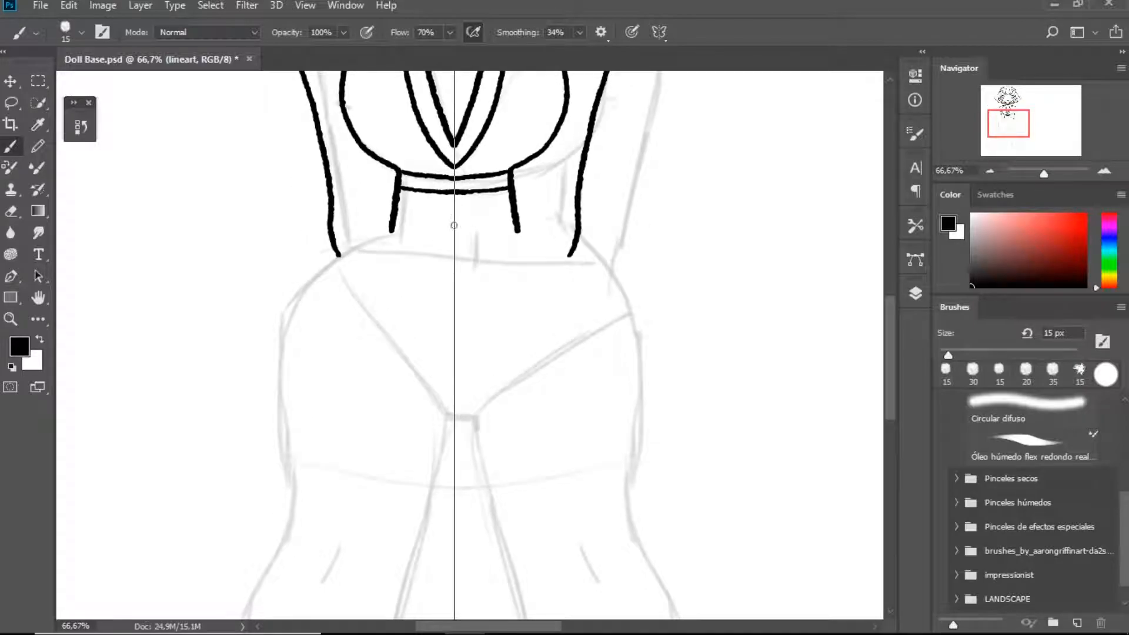
pyautogui.moveTo(454, 219); pyautogui.dragTo(455, 228)
pyautogui.moveTo(427, 279); pyautogui.dragTo(453, 222)
pyautogui.moveTo(365, 199)
pyautogui.mouseDown()
pyautogui.moveTo(315, 266)
pyautogui.moveTo(314, 423)
pyautogui.mouseUp()
pyautogui.moveTo(395, 419); pyautogui.dragTo(431, 173)
pyautogui.moveTo(347, 176)
pyautogui.mouseDown()
pyautogui.moveTo(297, 465)
pyautogui.moveTo(265, 552)
pyautogui.moveTo(282, 567)
pyautogui.moveTo(350, 556)
pyautogui.moveTo(391, 508)
pyautogui.mouseUp()
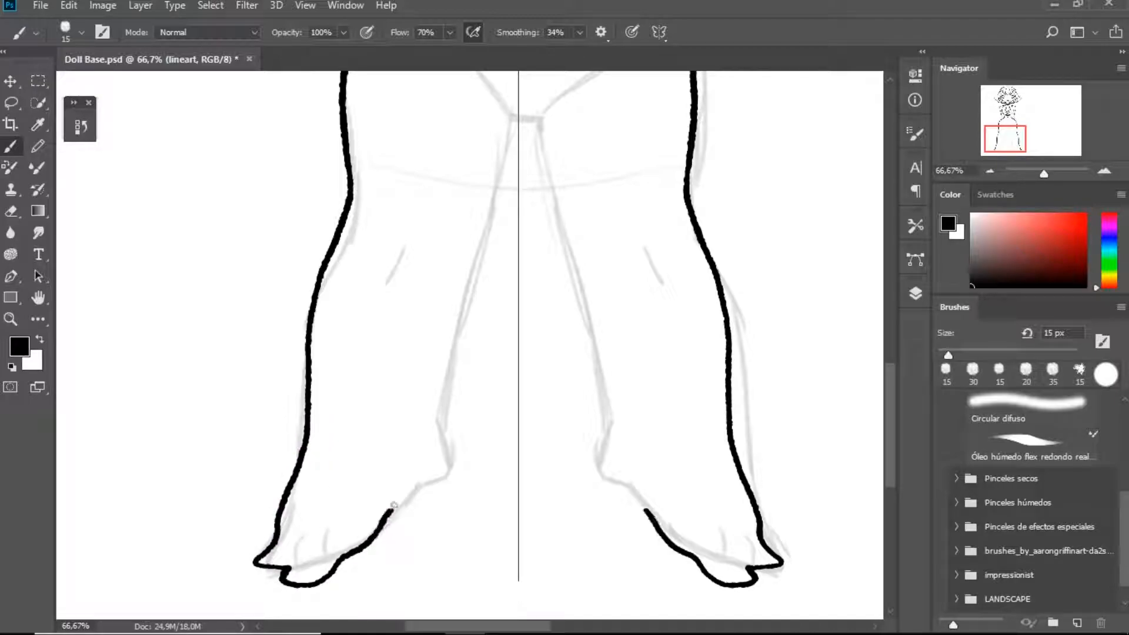
# Erase the notched toe strokes and redraw the tips of the feet as a smooth outline
pyautogui.hotkey('ctrl', 'z')
pyautogui.moveTo(287, 567); pyautogui.dragTo(342, 554)
pyautogui.hotkey('ctrl', 'z')
pyautogui.press('e')
pyautogui.moveTo(301, 510)
pyautogui.mouseDown()
pyautogui.moveTo(254, 558)
pyautogui.moveTo(296, 563)
pyautogui.mouseUp()
pyautogui.press('b')
pyautogui.press('e')
pyautogui.moveTo(277, 480); pyautogui.dragTo(323, 494)
pyautogui.press('b')
# Ink the inner edges of the feet and the inner leg lines up to the crotch
pyautogui.moveTo(302, 451)
pyautogui.mouseDown()
pyautogui.moveTo(283, 528)
pyautogui.moveTo(304, 563)
pyautogui.moveTo(453, 462)
pyautogui.moveTo(443, 381)
pyautogui.mouseUp()
pyautogui.hotkey('ctrl', 'z')
pyautogui.moveTo(528, 269); pyautogui.dragTo(493, 420)
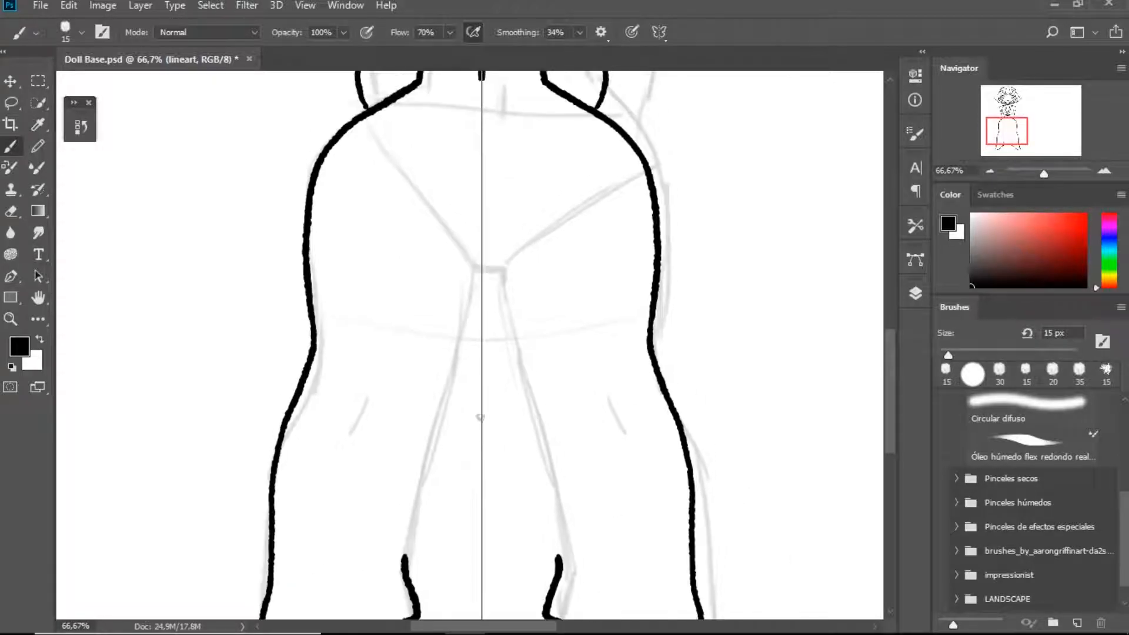
pyautogui.moveTo(409, 553); pyautogui.dragTo(475, 270)
# Ink the briefs' diagonal leg edges with scalloped trim and the double-lined waistband
pyautogui.moveTo(423, 215); pyautogui.dragTo(425, 339)
pyautogui.moveTo(369, 244); pyautogui.dragTo(484, 392)
pyautogui.hotkey('ctrl', 'z')
pyautogui.moveTo(370, 246); pyautogui.dragTo(479, 393)
pyautogui.moveTo(424, 209); pyautogui.dragTo(485, 216)
pyautogui.moveTo(416, 219); pyautogui.dragTo(486, 233)
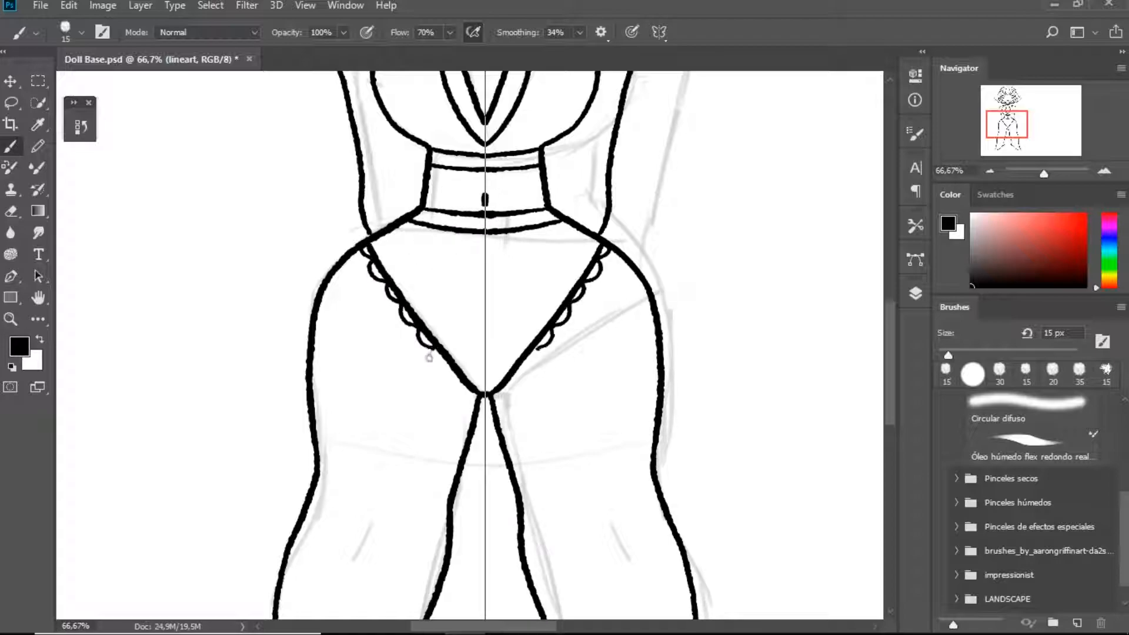
# Ink a horizontal seam across the briefs with a short fold line above each end
pyautogui.moveTo(416, 317)
pyautogui.mouseDown()
pyautogui.moveTo(487, 327)
pyautogui.moveTo(474, 318)
pyautogui.mouseUp()
pyautogui.hotkey('ctrl', 'z')
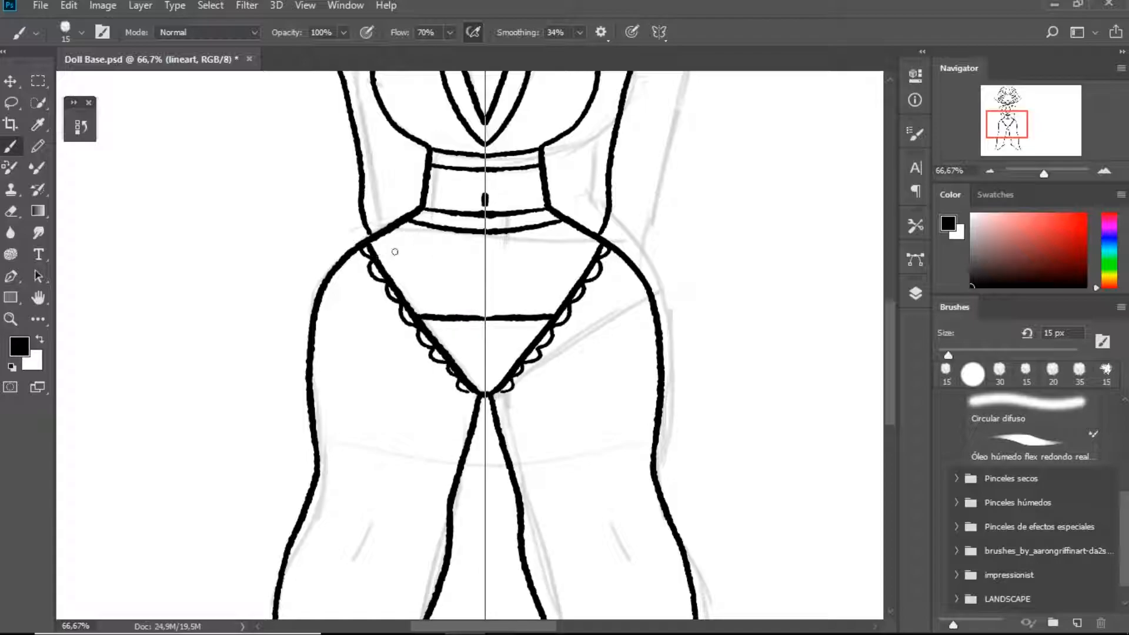
pyautogui.moveTo(545, 277); pyautogui.dragTo(532, 315)
# Add a heart on each side of the top, a bow choker and extra ear piercings
pyautogui.moveTo(515, 196); pyautogui.dragTo(479, 430)
pyautogui.moveTo(355, 402)
pyautogui.mouseDown()
pyautogui.moveTo(398, 428)
pyautogui.moveTo(354, 404)
pyautogui.moveTo(393, 395)
pyautogui.moveTo(375, 403)
pyautogui.mouseUp()
pyautogui.hotkey('ctrl', 'z')
pyautogui.moveTo(307, 208); pyautogui.dragTo(295, 287)
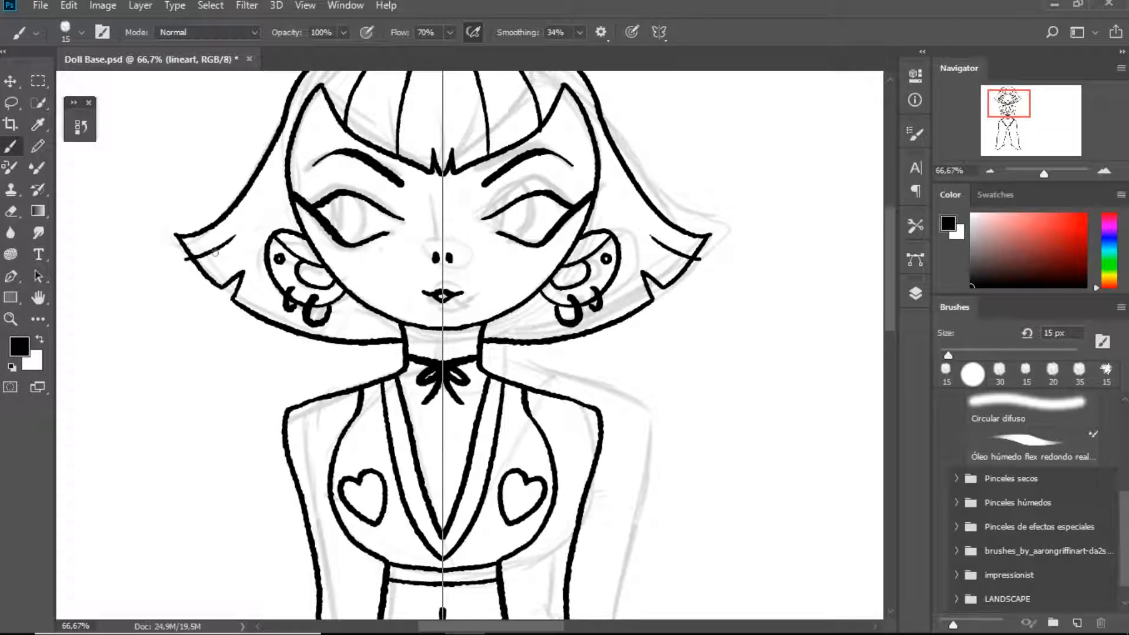
# Redraw the top edge of the bangs as two arcs meeting in a V at the centre
pyautogui.moveTo(352, 184); pyautogui.dragTo(389, 263)
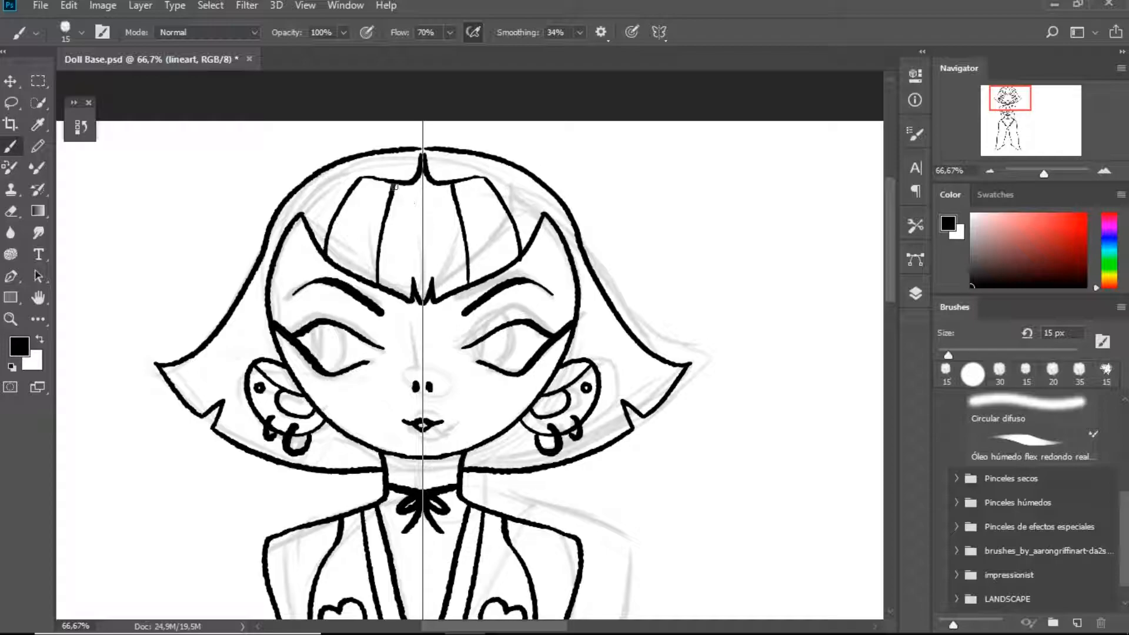
pyautogui.hotkey('ctrl', 'z')
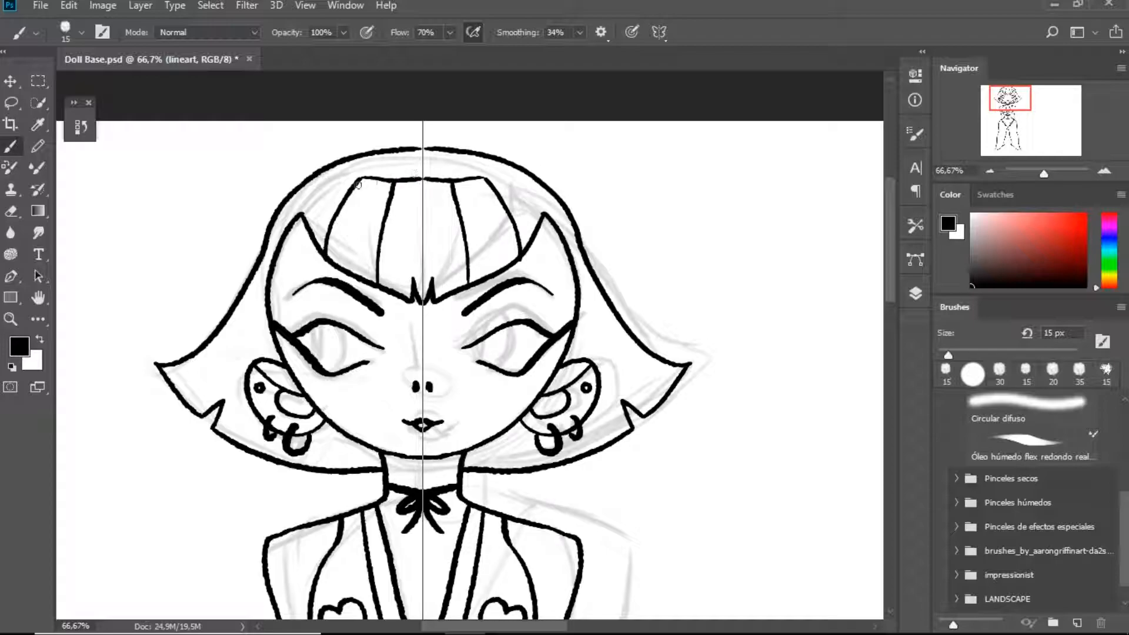
pyautogui.hotkey('ctrl', 'z')
pyautogui.hotkey('ctrl', 'z')
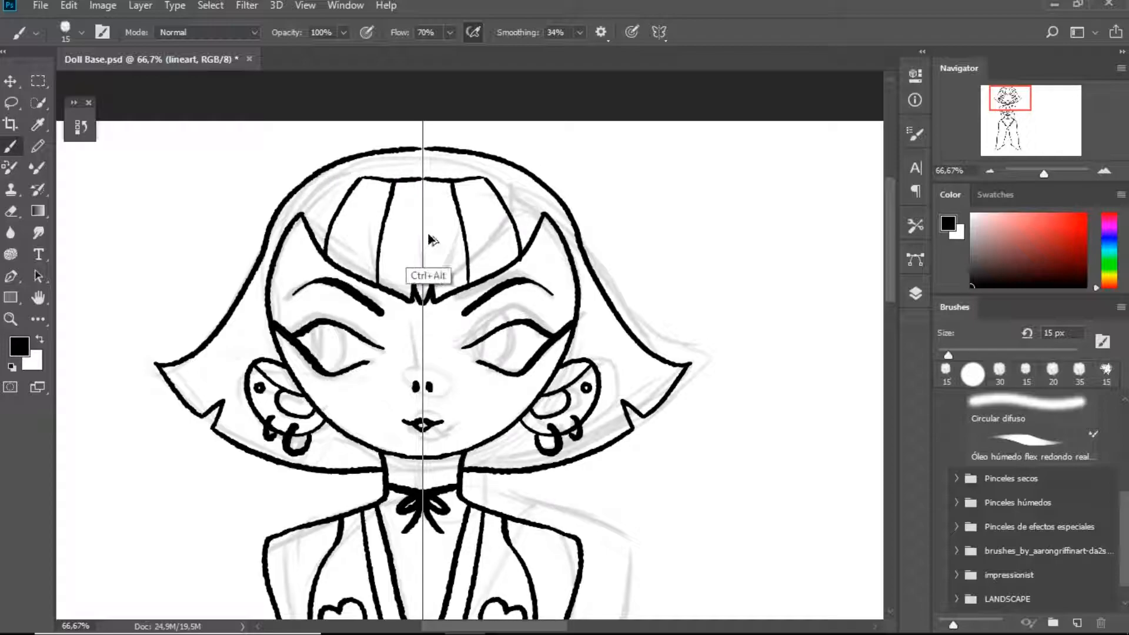
pyautogui.moveTo(304, 217)
pyautogui.mouseDown()
pyautogui.moveTo(383, 180)
pyautogui.moveTo(421, 200)
pyautogui.mouseUp()
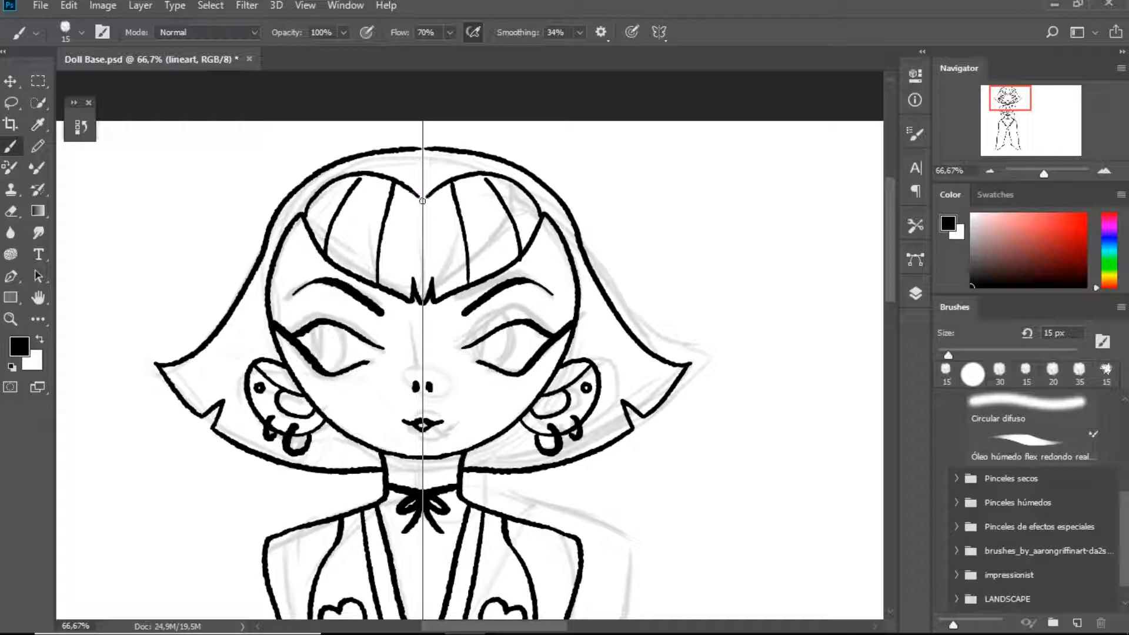
pyautogui.hotkey('ctrl', 'z')
# Ink the toe divisions, ankle marks and short knee marks on the legs
pyautogui.doubleClick(40, 299)
pyautogui.hotkey('ctrl', '+')
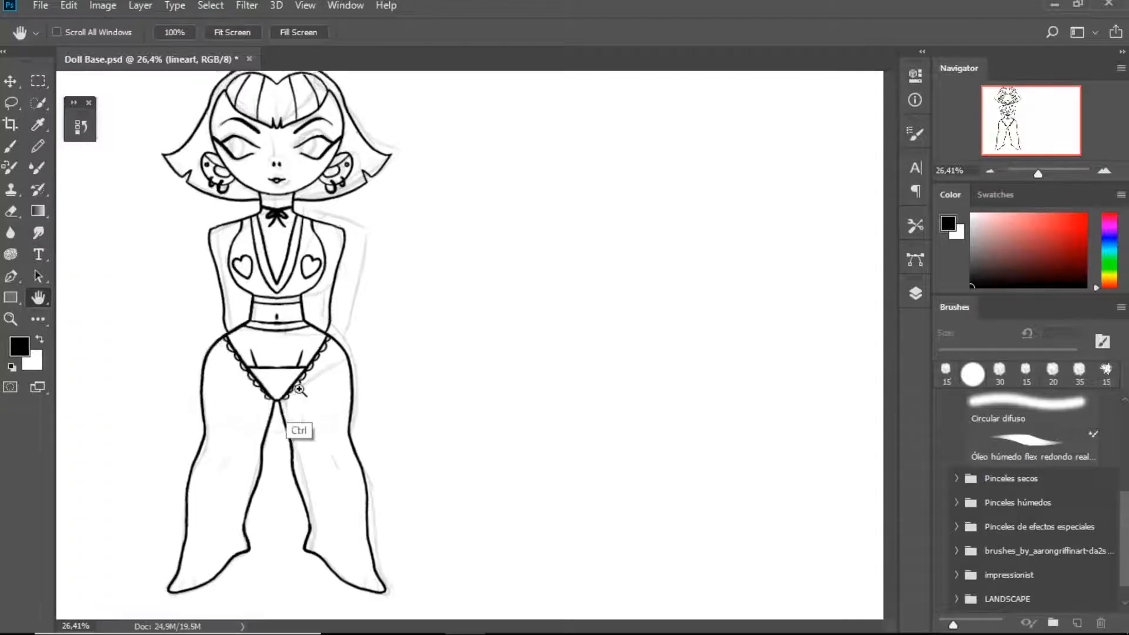
pyautogui.moveTo(322, 373); pyautogui.dragTo(451, 322)
pyautogui.press('b')
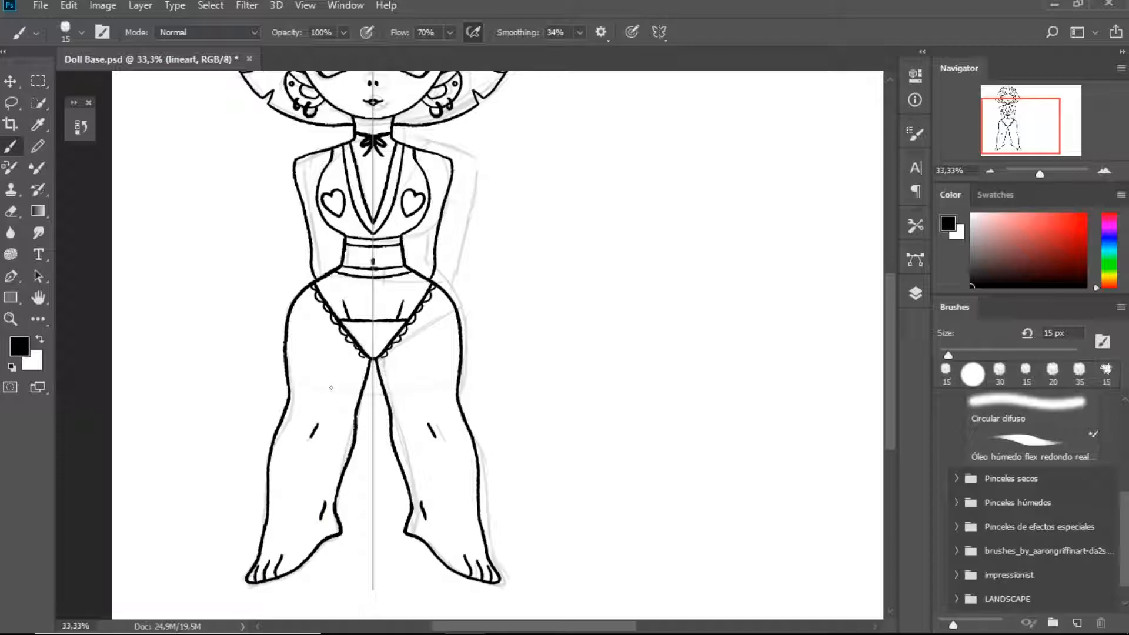
# Erase the knee marks and redraw them closer to the outer edges of the legs
pyautogui.press('w')
pyautogui.press('Return')
pyautogui.press('e')
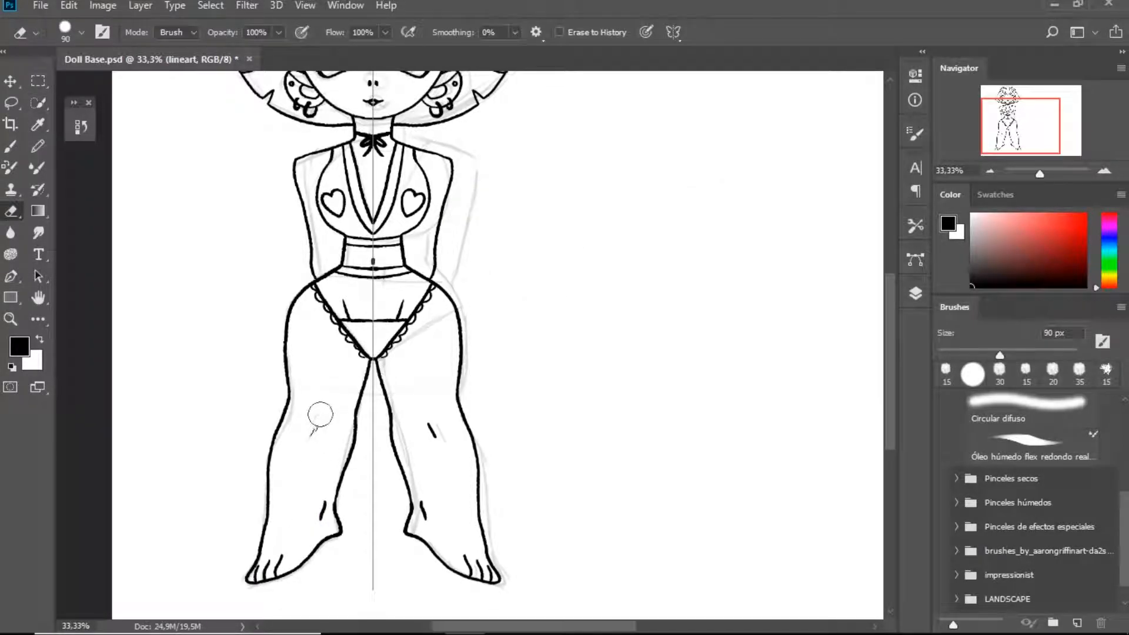
pyautogui.click(321, 415)
pyautogui.press('b')
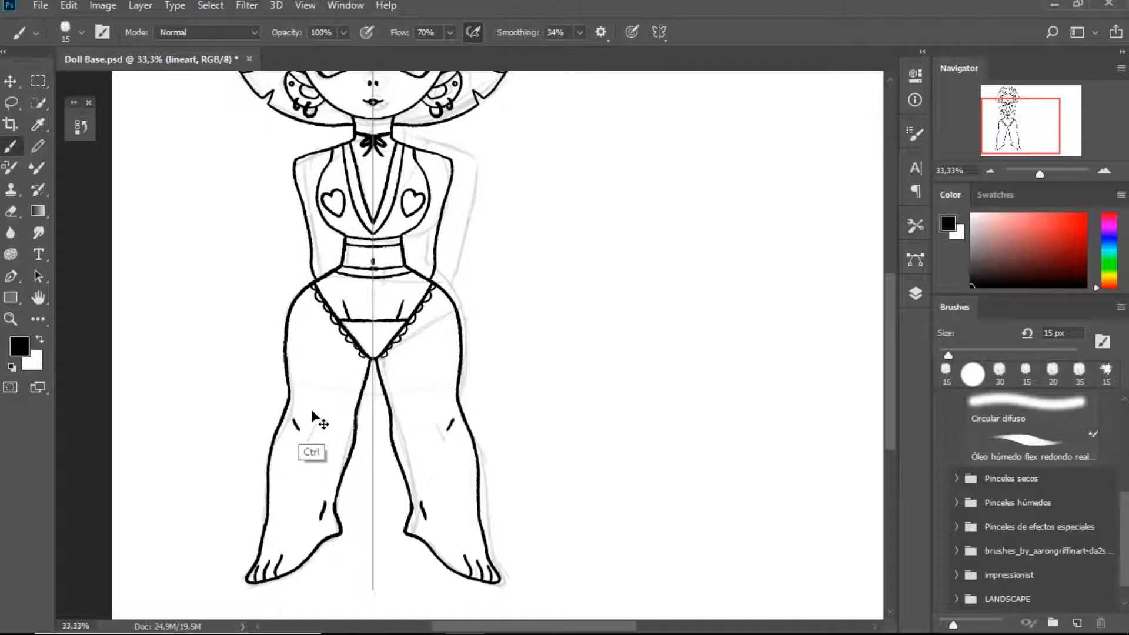
# Ink diagonal strap lines from the hips and waistband down to the briefs' horizontal seam
pyautogui.scroll(3, 322, 356)
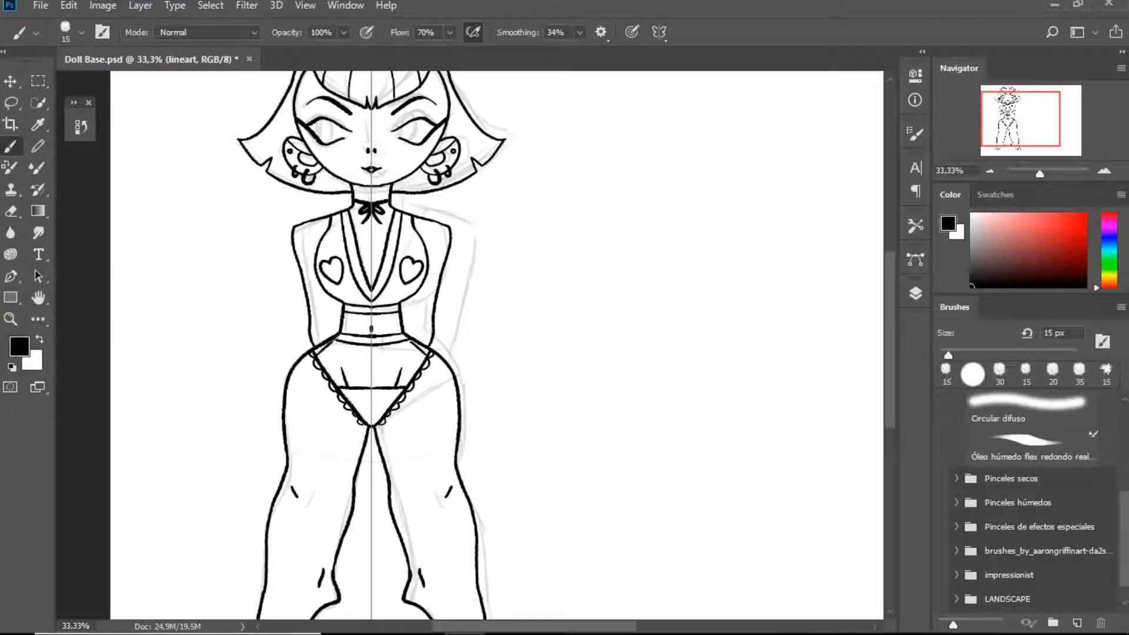
pyautogui.hotkey('ctrl', '+')
pyautogui.hotkey('ctrl', '+')
pyautogui.moveTo(166, 356); pyautogui.dragTo(215, 418)
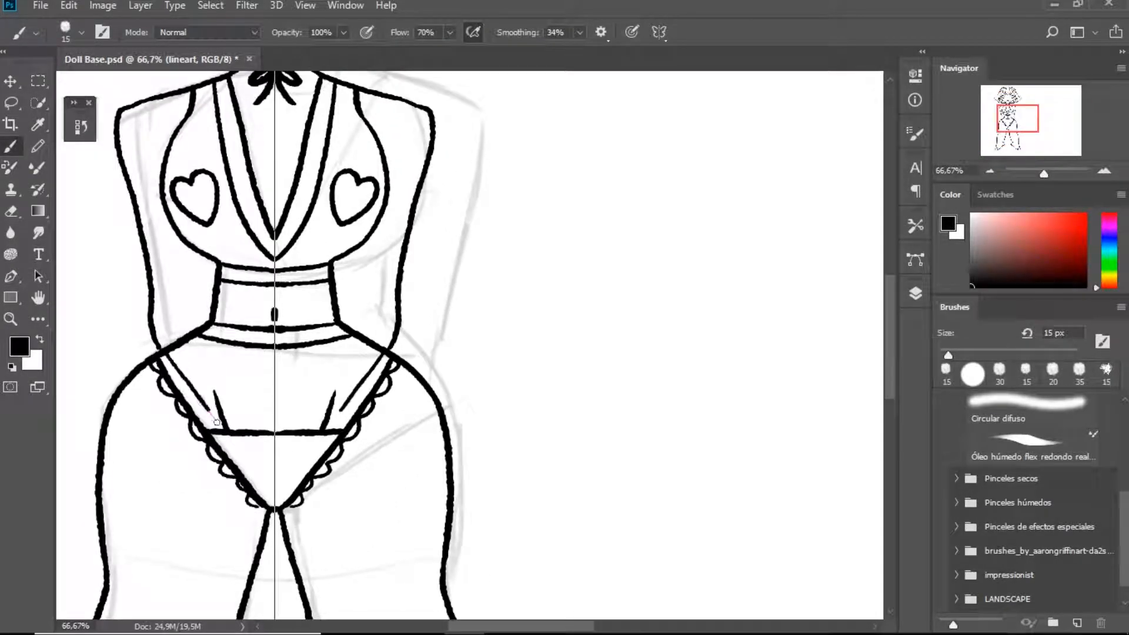
pyautogui.moveTo(182, 348); pyautogui.dragTo(257, 434)
pyautogui.moveTo(215, 364); pyautogui.dragTo(277, 431)
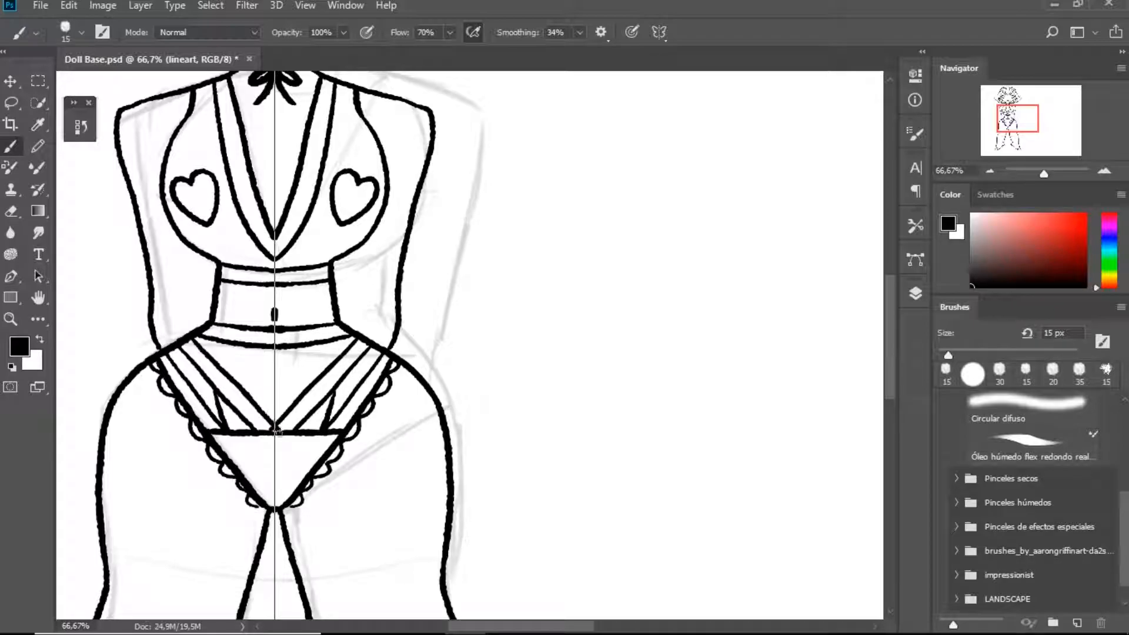
# Fill the upper part of the briefs with a crisscross fishnet lattice of mirrored diagonal strokes, redoing the uneven ones
pyautogui.moveTo(215, 343); pyautogui.dragTo(290, 419)
pyautogui.hotkey('ctrl', 'z')
pyautogui.moveTo(224, 343); pyautogui.dragTo(318, 434)
pyautogui.hotkey('ctrl', 'z')
pyautogui.moveTo(222, 342)
pyautogui.mouseDown()
pyautogui.moveTo(314, 433)
pyautogui.moveTo(309, 408)
pyautogui.moveTo(337, 432)
pyautogui.mouseUp()
pyautogui.moveTo(283, 351)
pyautogui.mouseDown()
pyautogui.moveTo(354, 422)
pyautogui.moveTo(355, 391)
pyautogui.mouseUp()
pyautogui.hotkey('ctrl', 'z')
pyautogui.moveTo(300, 345)
pyautogui.mouseDown()
pyautogui.moveTo(370, 406)
pyautogui.moveTo(376, 385)
pyautogui.mouseUp()
pyautogui.moveTo(354, 346); pyautogui.dragTo(393, 376)
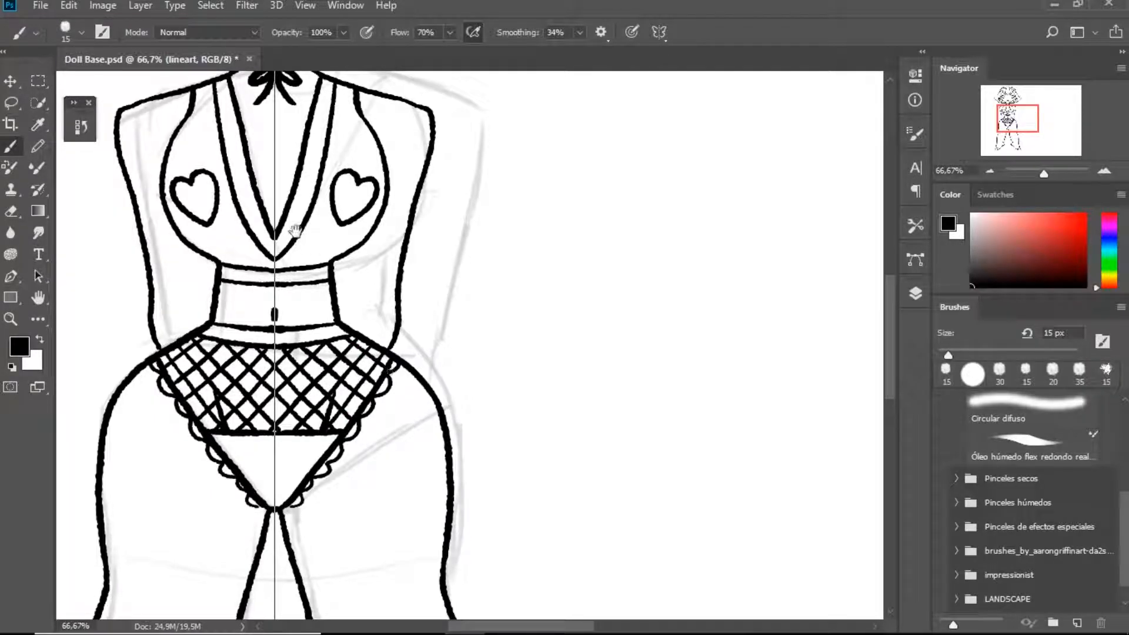
pyautogui.hotkey('ctrl', '-')
pyautogui.hotkey('ctrl', '-')
pyautogui.hotkey('ctrl', '-')
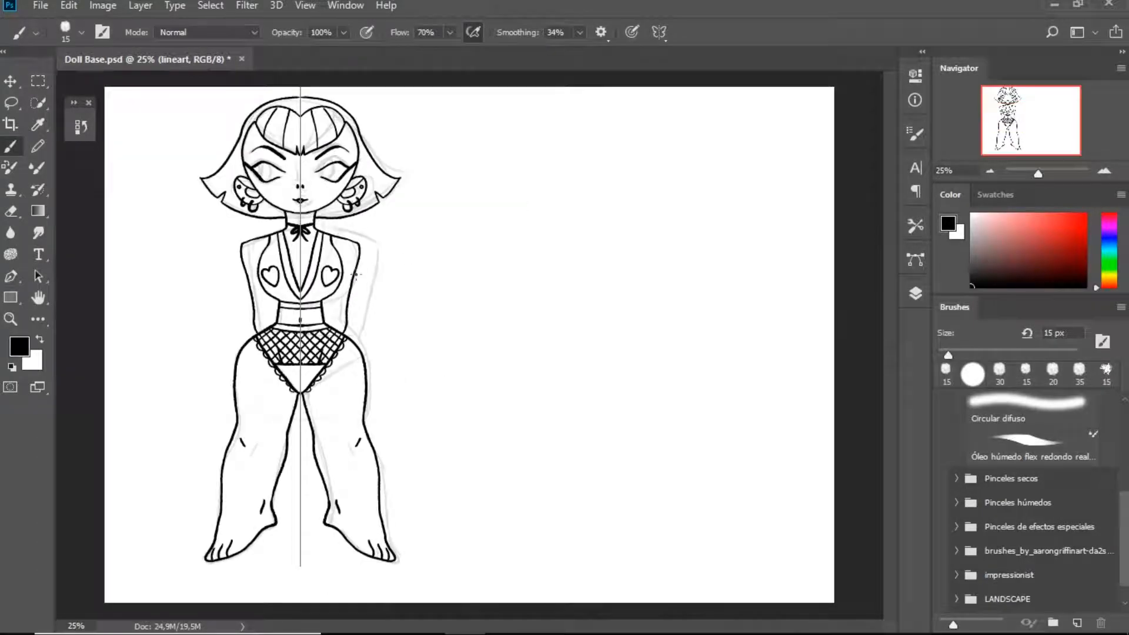
# Undo the test stroke on the thigh and turn off Paint Symmetry
pyautogui.hotkey('ctrl', '+')
pyautogui.moveTo(402, 320); pyautogui.dragTo(442, 162)
pyautogui.hotkey('ctrl', '+')
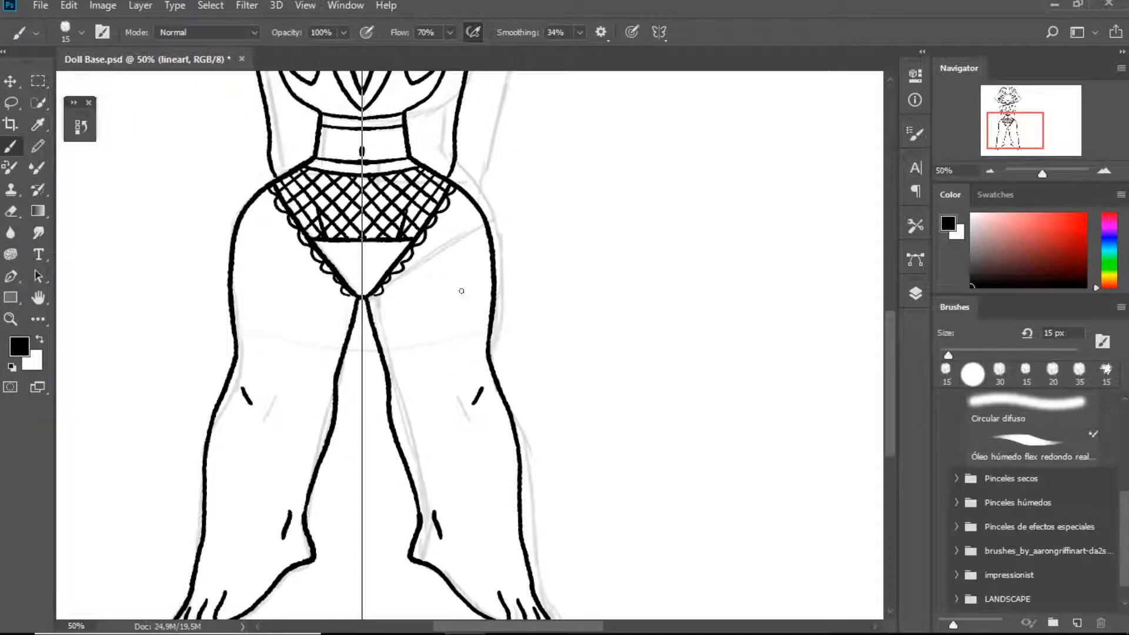
pyautogui.moveTo(453, 288)
pyautogui.mouseDown()
pyautogui.moveTo(422, 306)
pyautogui.moveTo(450, 333)
pyautogui.mouseUp()
pyautogui.hotkey('ctrl', 'z')
pyautogui.click(659, 32)
pyautogui.click(656, 47)
# Ink a small jack-o'-lantern with curling vines on one upper thigh, and undo the vine strokes
pyautogui.moveTo(424, 293)
pyautogui.mouseDown()
pyautogui.moveTo(450, 320)
pyautogui.moveTo(473, 314)
pyautogui.mouseUp()
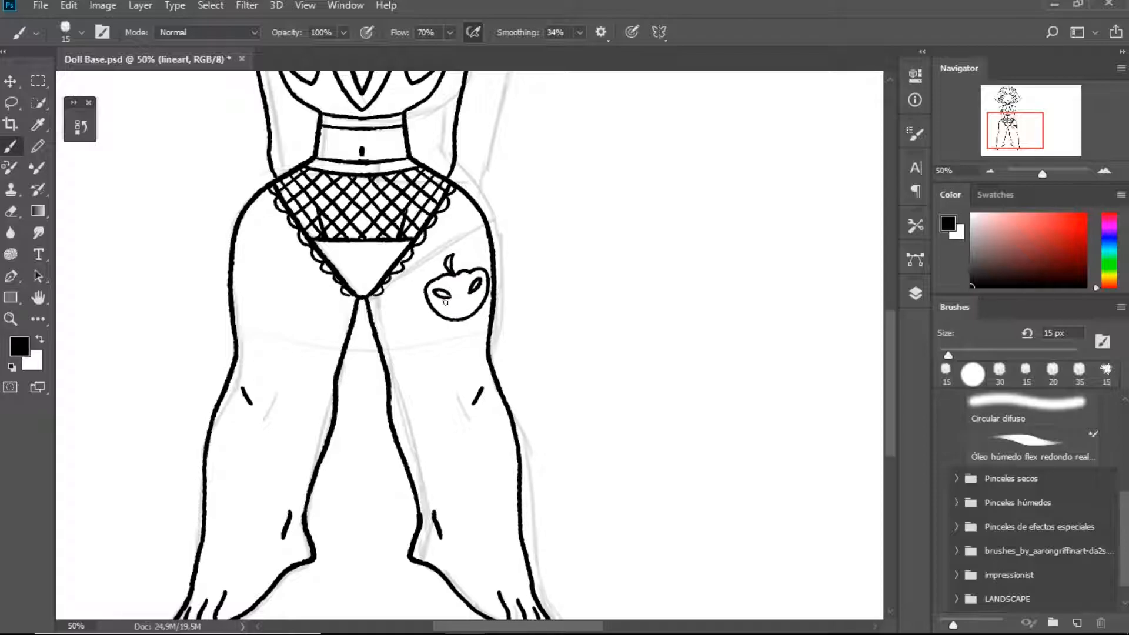
pyautogui.moveTo(413, 322)
pyautogui.mouseDown()
pyautogui.moveTo(414, 310)
pyautogui.moveTo(437, 338)
pyautogui.mouseUp()
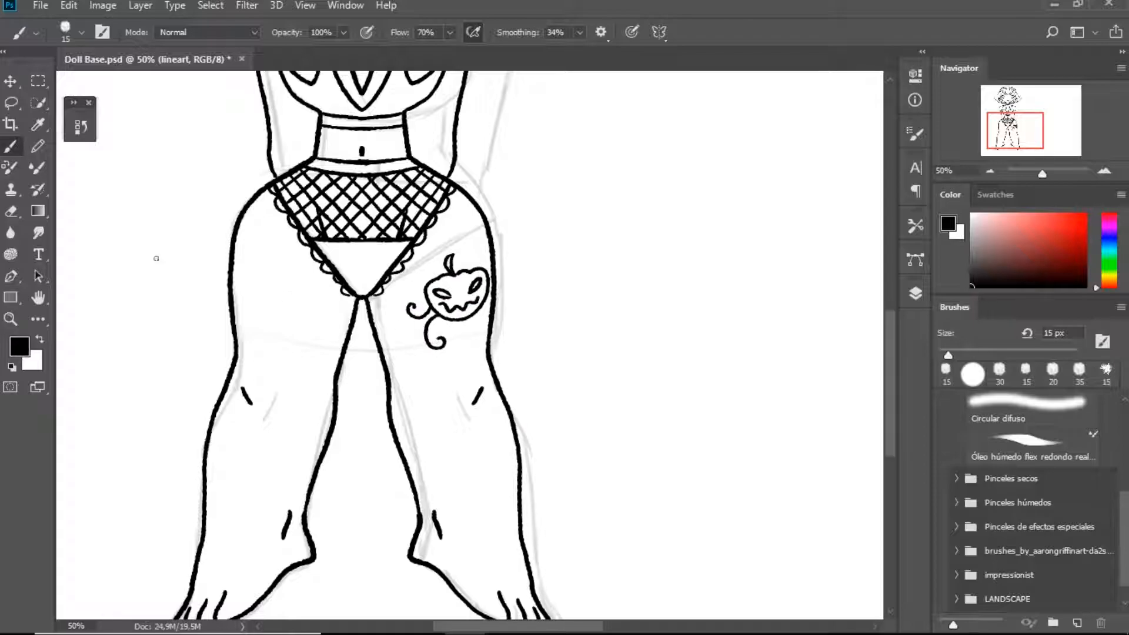
pyautogui.doubleClick(39, 300)
pyautogui.hotkey('ctrl', 'alt', 'z')
pyautogui.hotkey('ctrl', 'alt', 'z')
pyautogui.hotkey('ctrl', 'alt', 'z')
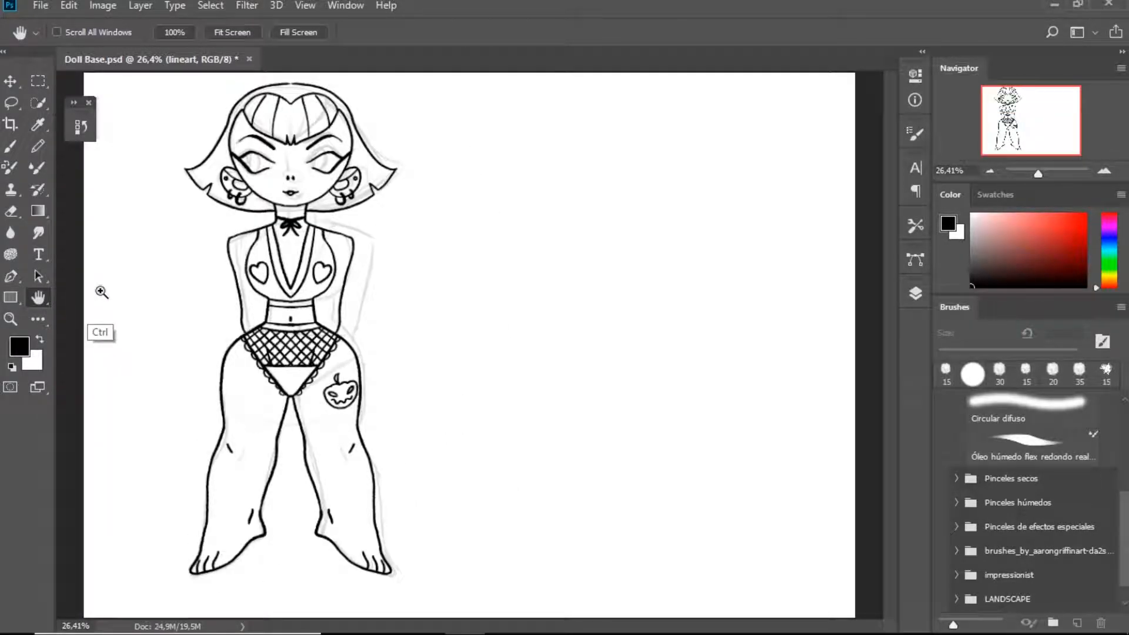
# Erase the jack-o'-lantern from the thigh, undo the erasure of the leg outline and reduce the eraser size to 40 px
pyautogui.press('e')
pyautogui.moveTo(336, 400)
pyautogui.mouseDown()
pyautogui.moveTo(346, 383)
pyautogui.moveTo(348, 400)
pyautogui.mouseUp()
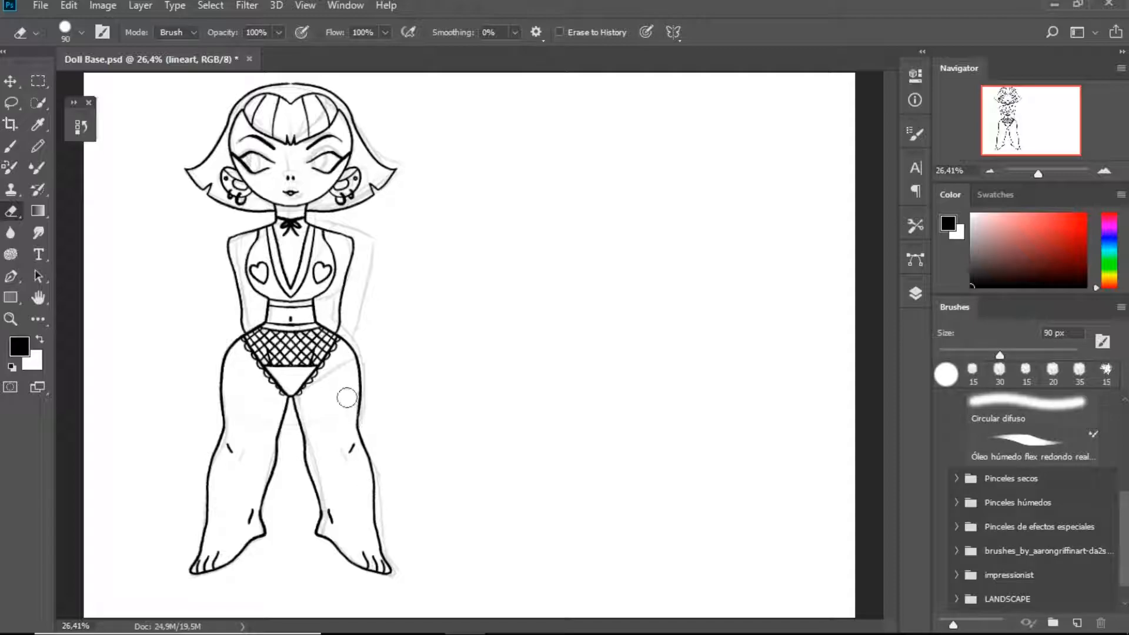
pyautogui.hotkey('ctrl', '+')
pyautogui.hotkey('ctrl', '+')
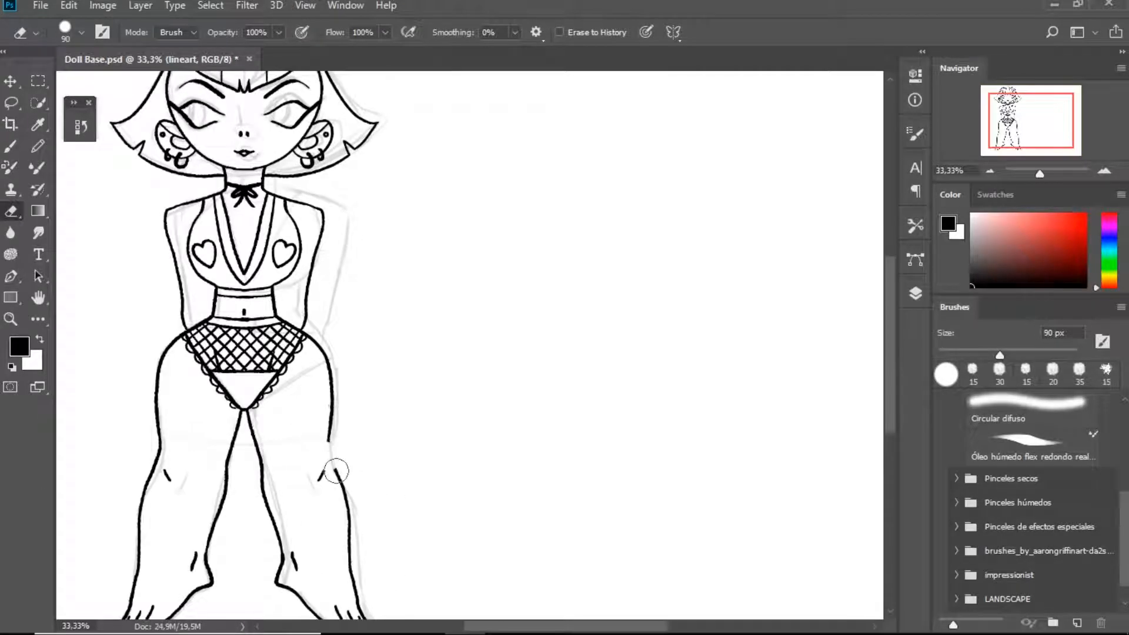
pyautogui.hotkey('ctrl', 'z')
pyautogui.press('[')
pyautogui.press('[')
pyautogui.press('[')
pyautogui.press('[')
pyautogui.press('[')
pyautogui.press('[')
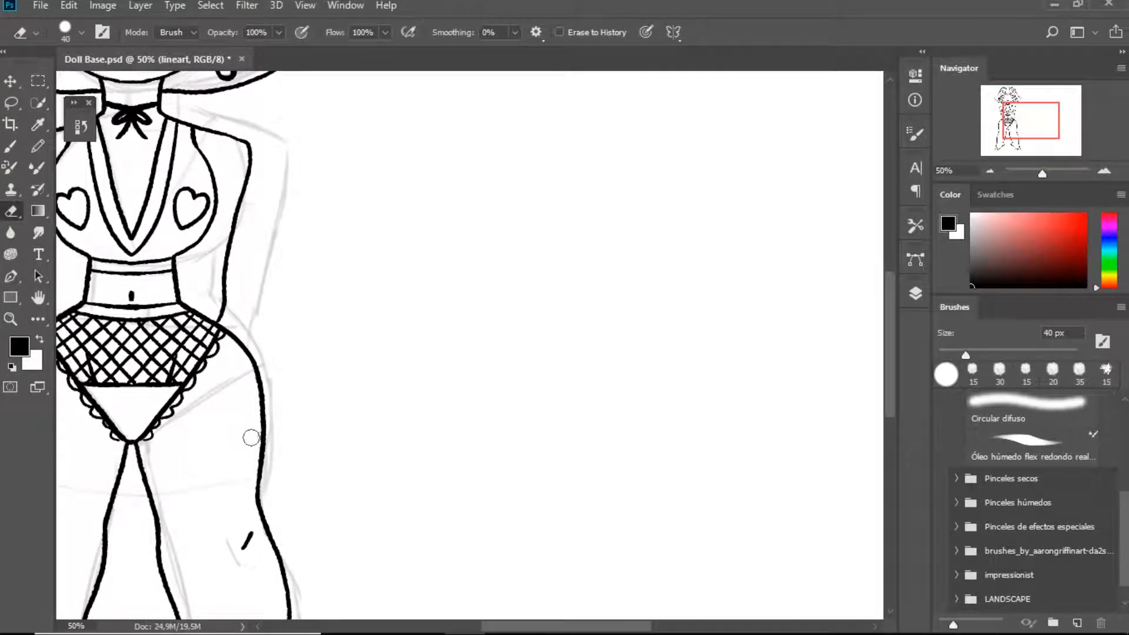
pyautogui.doubleClick(38, 298)
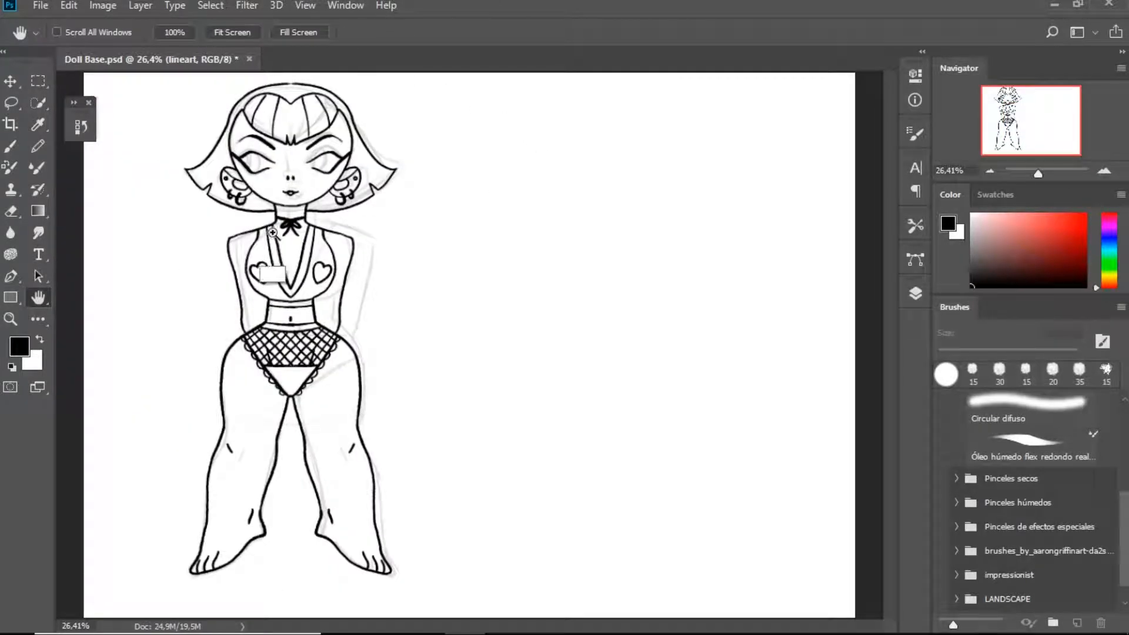
# Ink short strokes beside the waist below the bust and small elbow marks on both arms
pyautogui.hotkey('ctrl', '+')
pyautogui.hotkey('ctrl', '+')
pyautogui.moveTo(263, 218); pyautogui.dragTo(430, 355)
pyautogui.press('b')
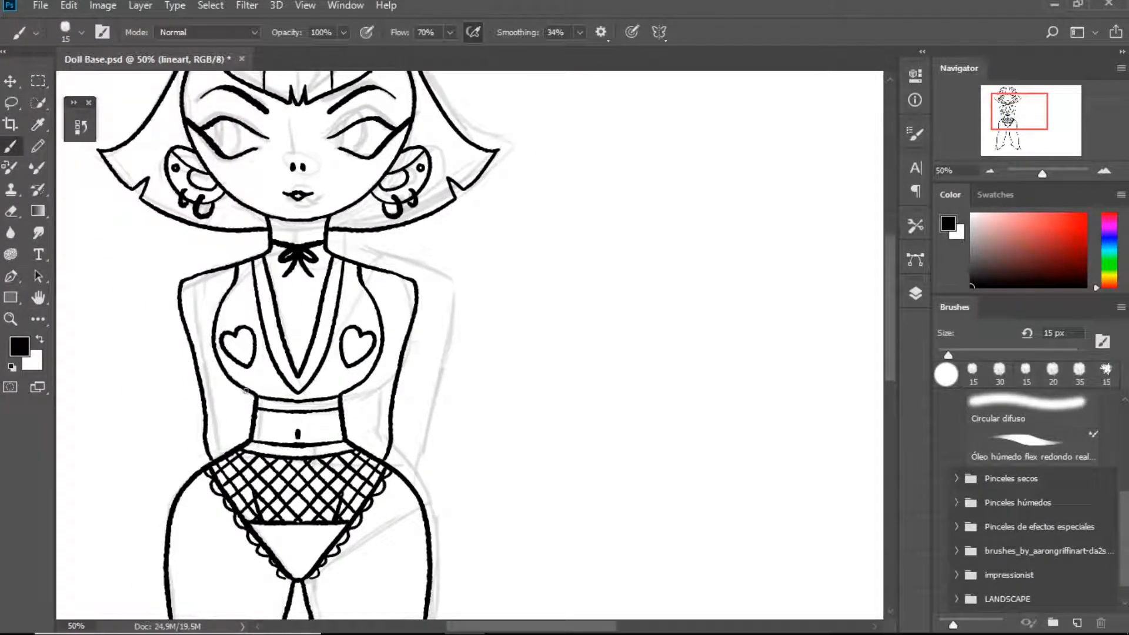
pyautogui.moveTo(351, 391); pyautogui.dragTo(341, 418)
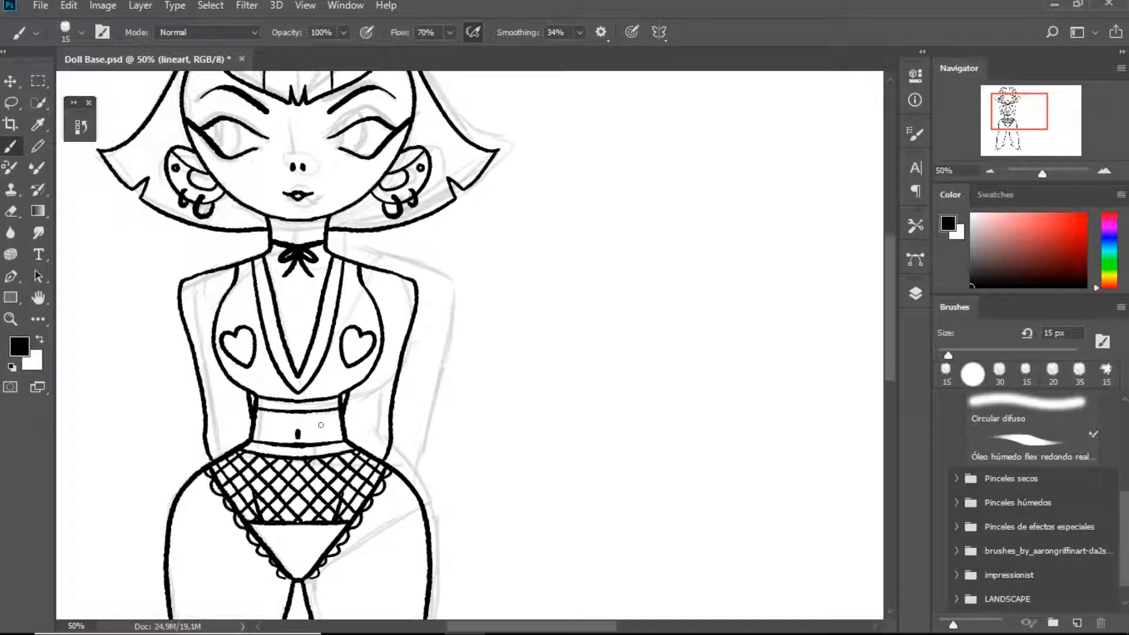
pyautogui.moveTo(291, 198); pyautogui.dragTo(300, 262)
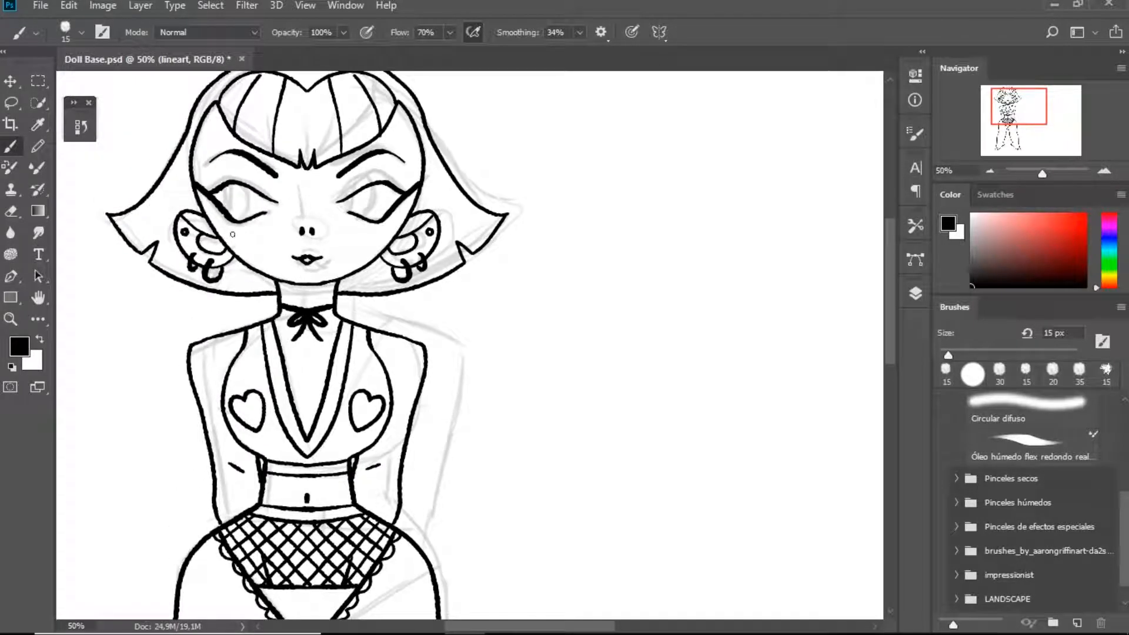
# Hide the sketch layer to leave only the line art over the white background
pyautogui.doubleClick(38, 298)
pyautogui.click(916, 294)
pyautogui.click(712, 410)
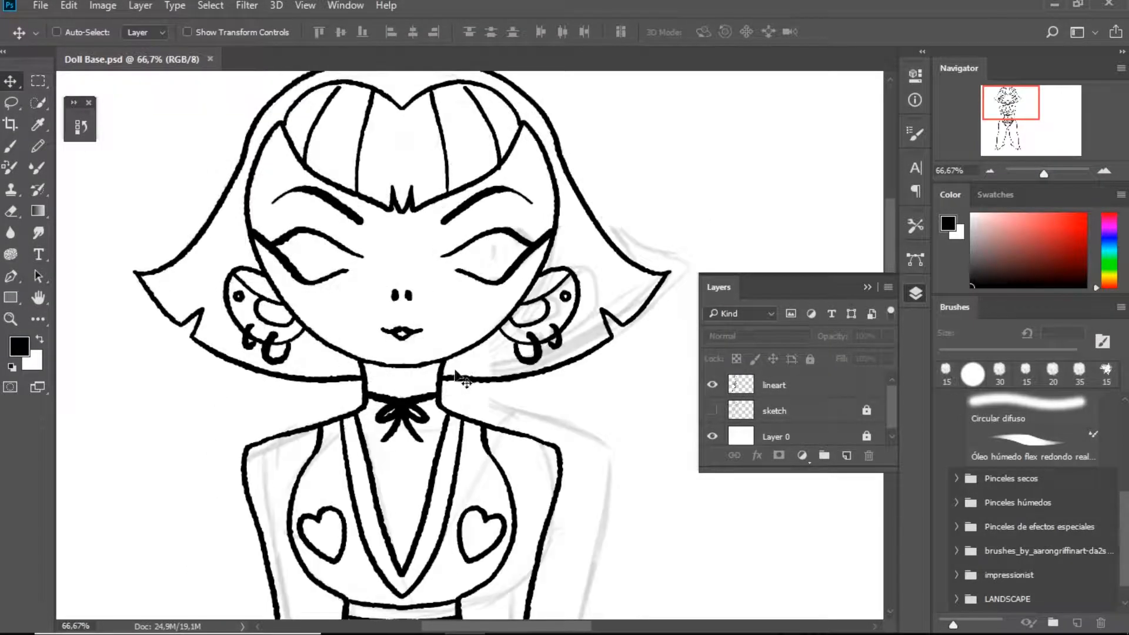
# Select the lineart layer and ink narrow, vertical black pupils in both eyes
pyautogui.press('b')
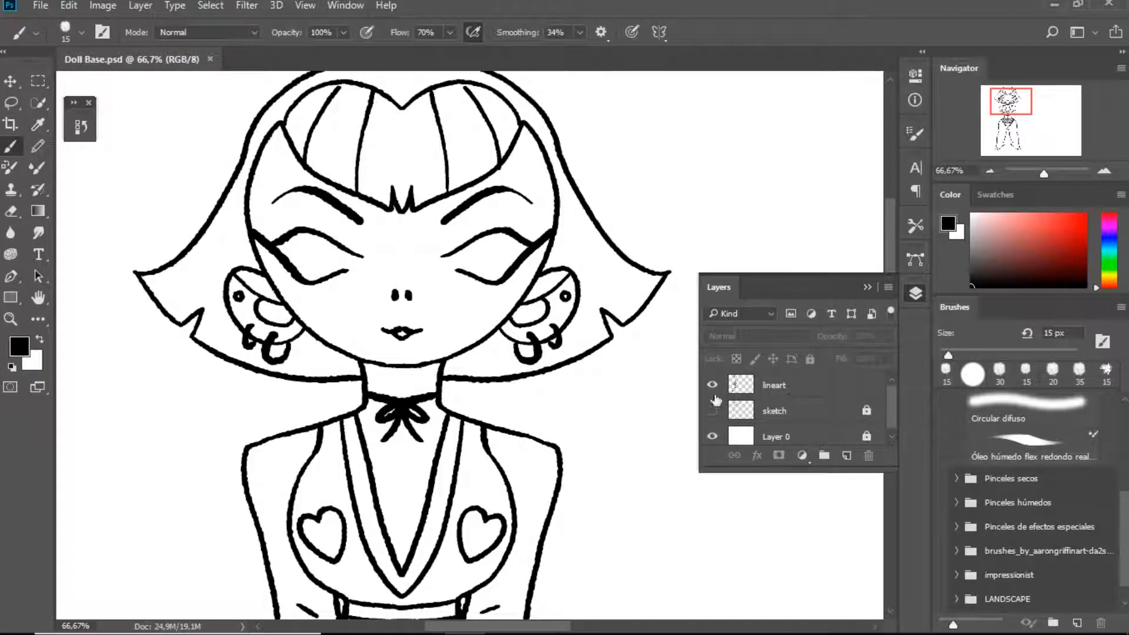
pyautogui.click(772, 397)
pyautogui.moveTo(302, 237)
pyautogui.mouseDown()
pyautogui.moveTo(304, 266)
pyautogui.moveTo(306, 229)
pyautogui.mouseUp()
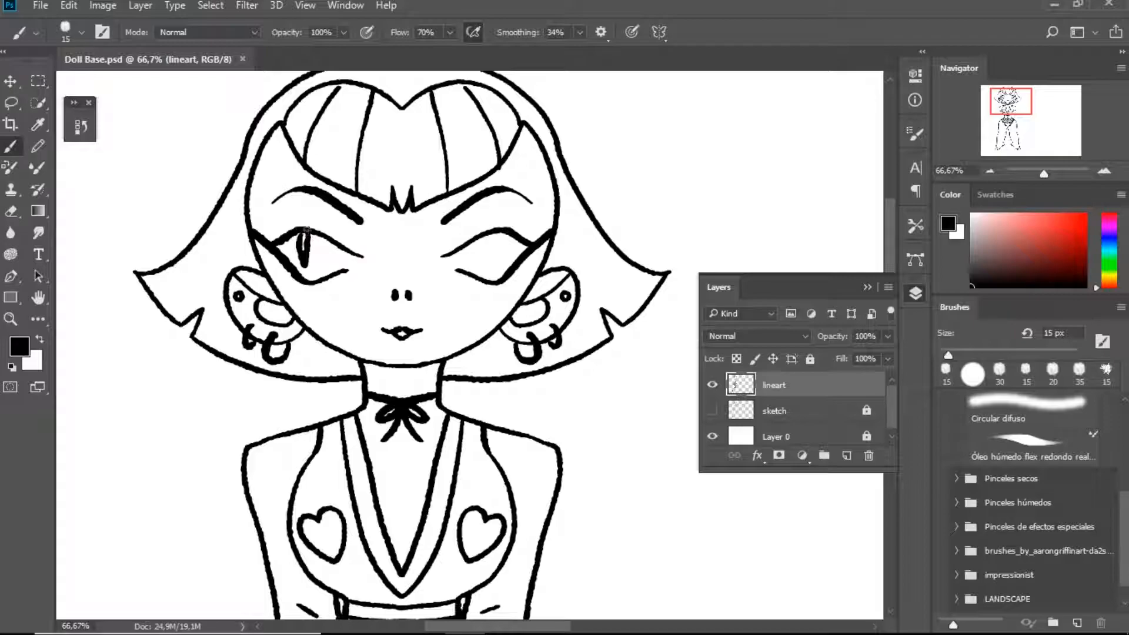
pyautogui.moveTo(475, 238)
pyautogui.mouseDown()
pyautogui.moveTo(474, 268)
pyautogui.moveTo(477, 238)
pyautogui.mouseUp()
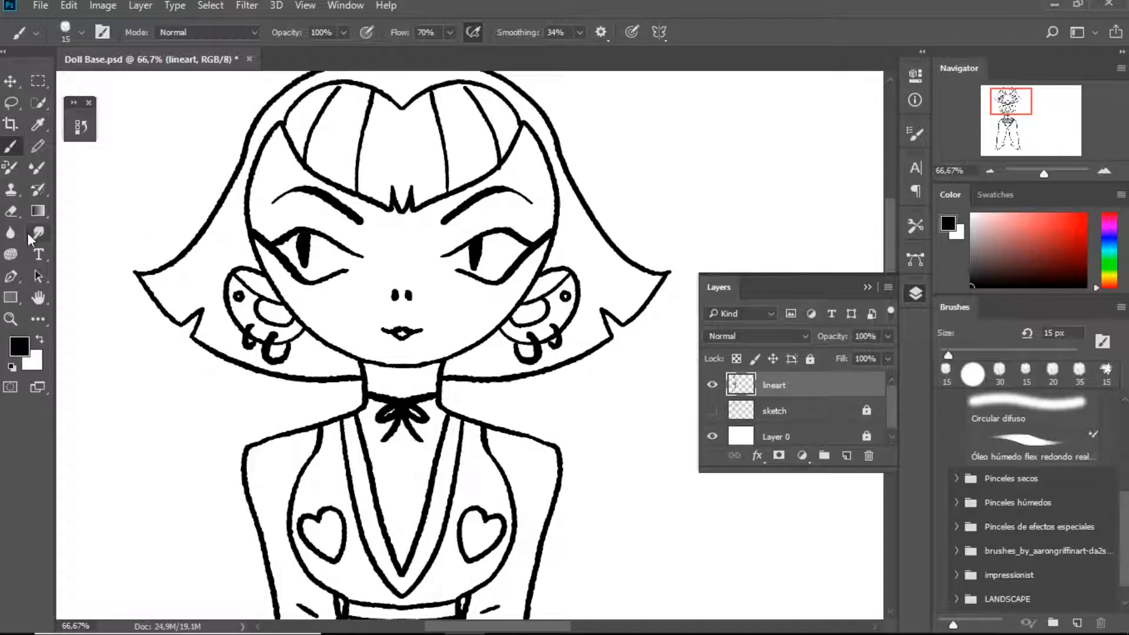
pyautogui.doubleClick(38, 297)
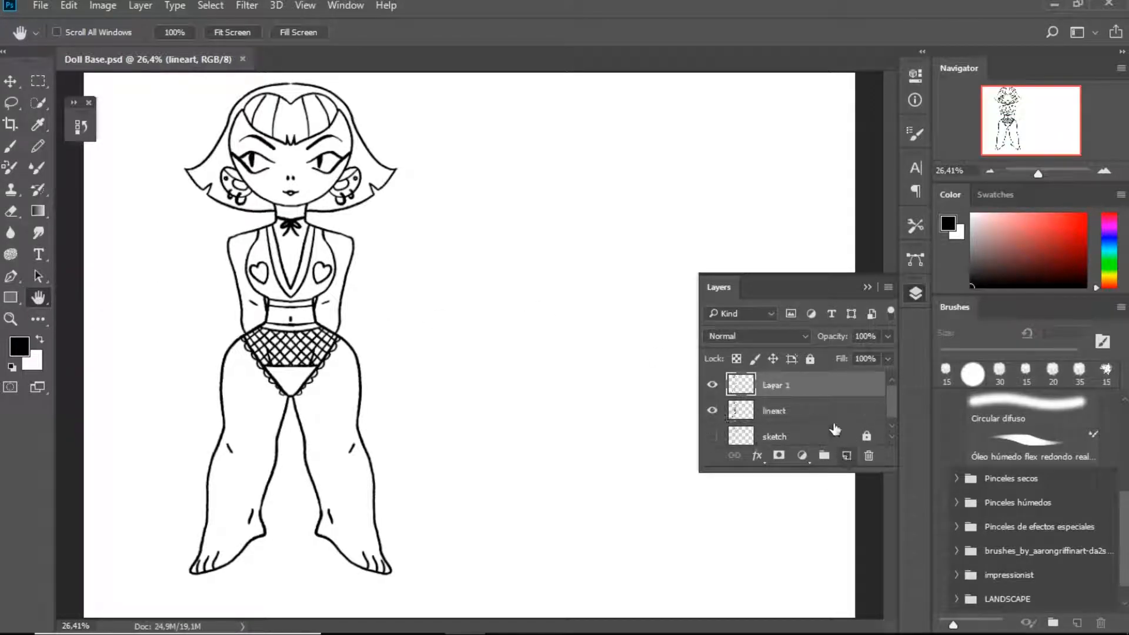
# Add a new layer directly below the lineart layer and name it "color"
pyautogui.keyDown('ctrl'); pyautogui.click(846, 456); pyautogui.keyUp('ctrl')
pyautogui.doubleClick(777, 411)
pyautogui.write('color')
pyautogui.press('Return')
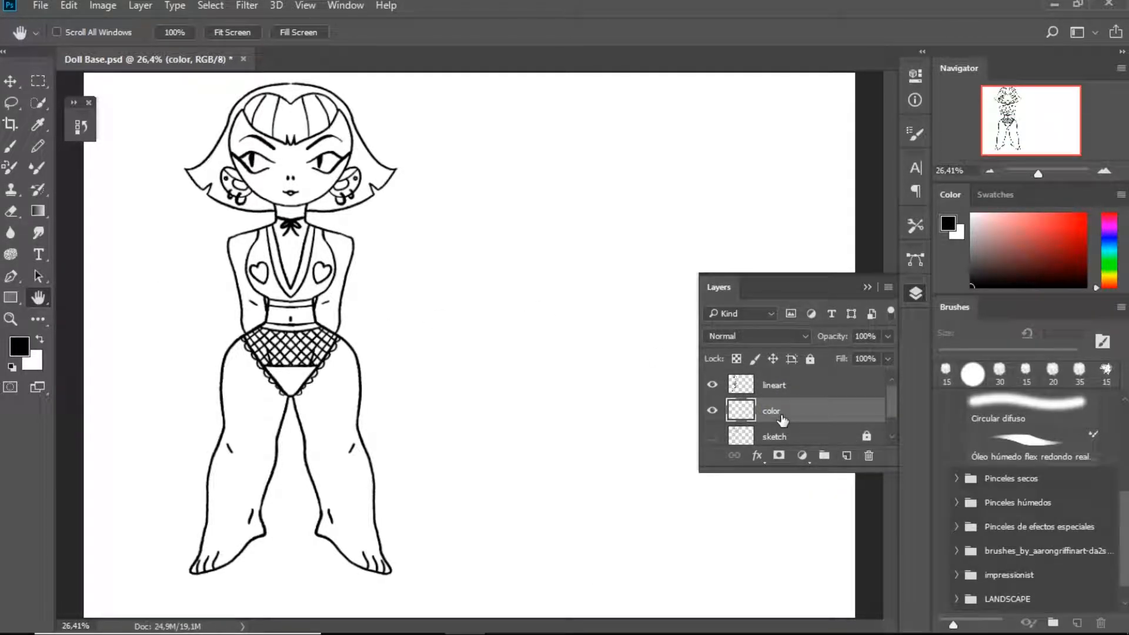
pyautogui.click(916, 293)
# Open the Adobe Color Themes extension and display its public themes for exploring
pyautogui.click(307, 7)
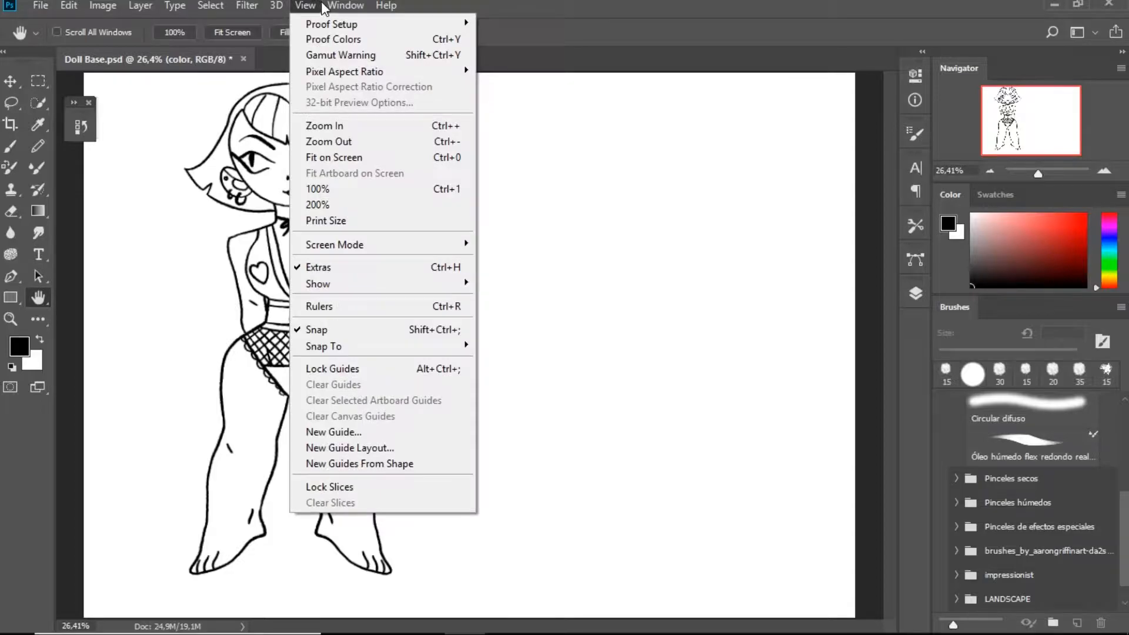
pyautogui.moveTo(330, 7)
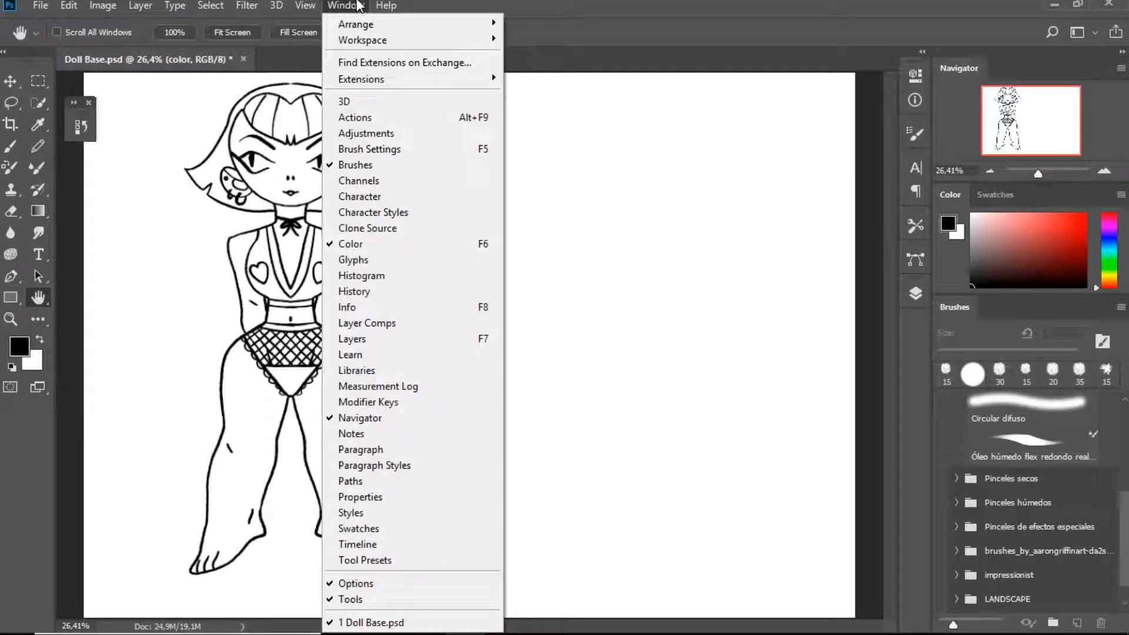
pyautogui.moveTo(394, 79)
pyautogui.click(547, 79)
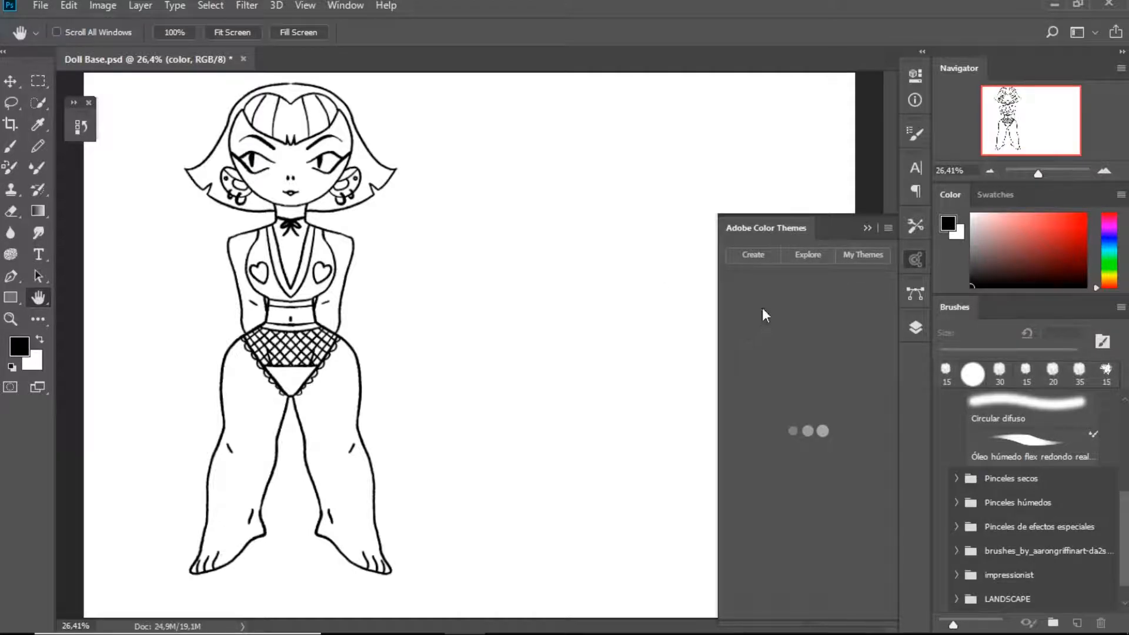
pyautogui.click(805, 168)
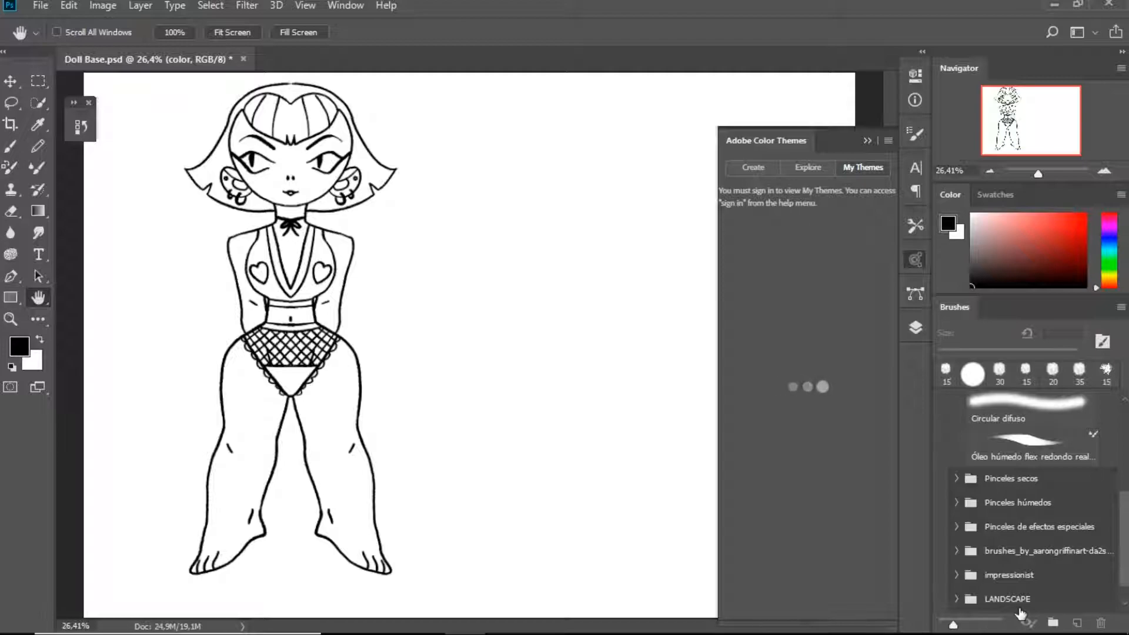
pyautogui.click(804, 170)
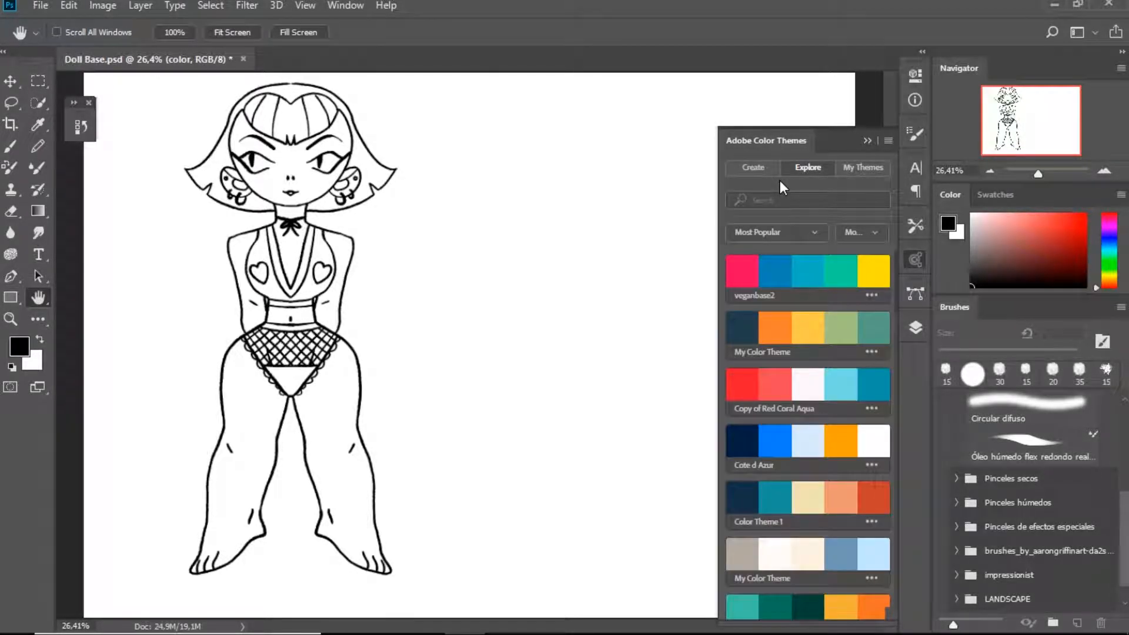
# Search the color themes for "halloween" and look through the palettes
pyautogui.click(810, 203)
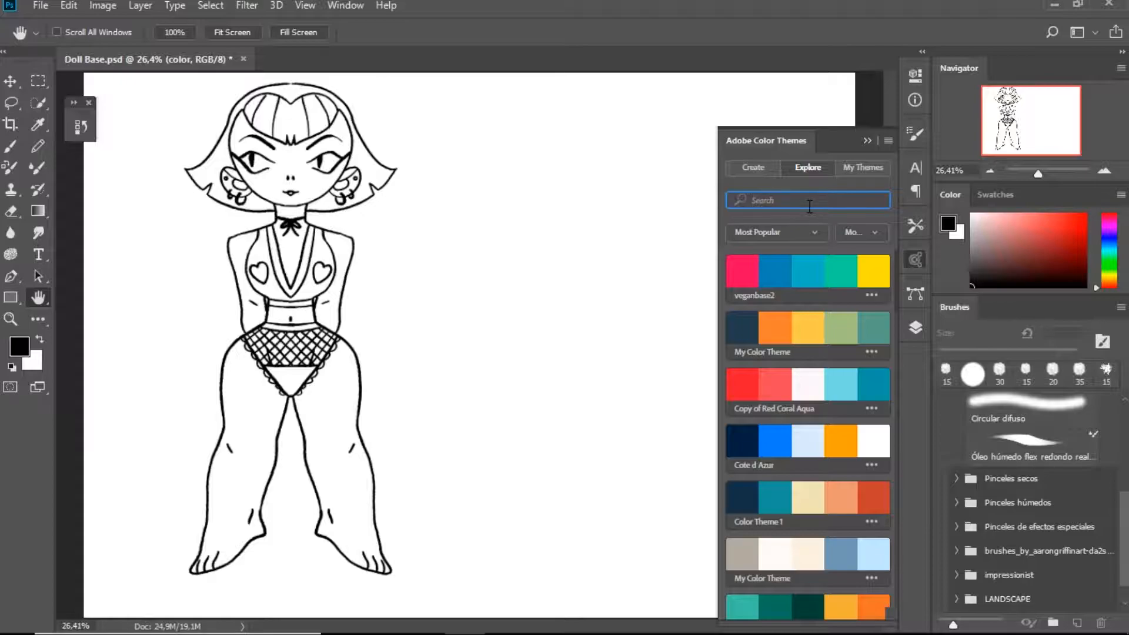
pyautogui.press('o')
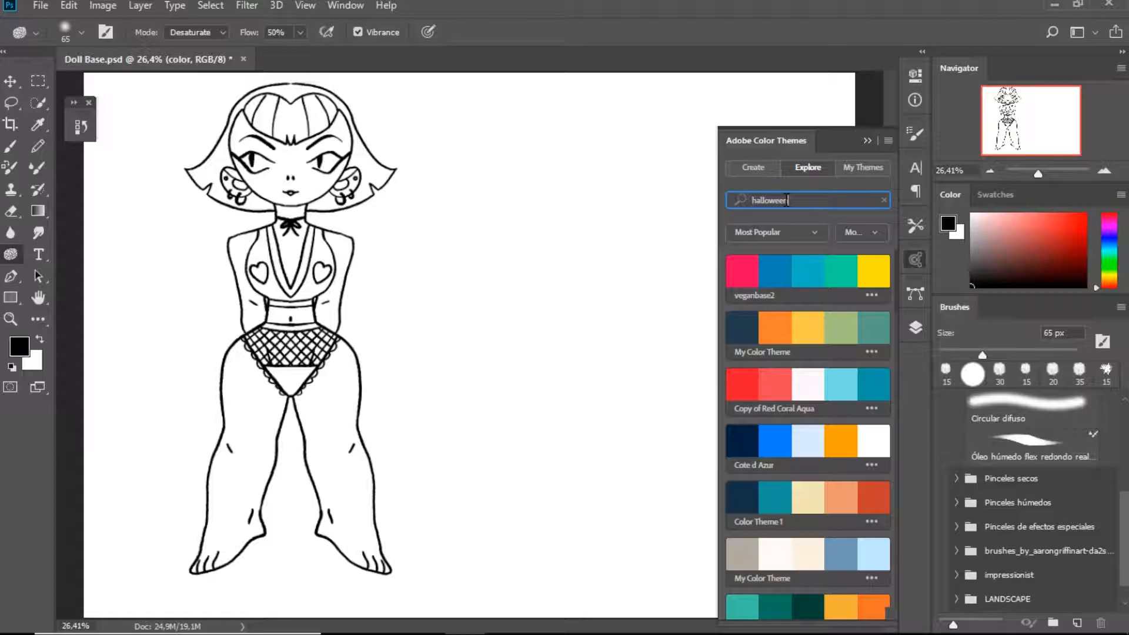
pyautogui.click(858, 388)
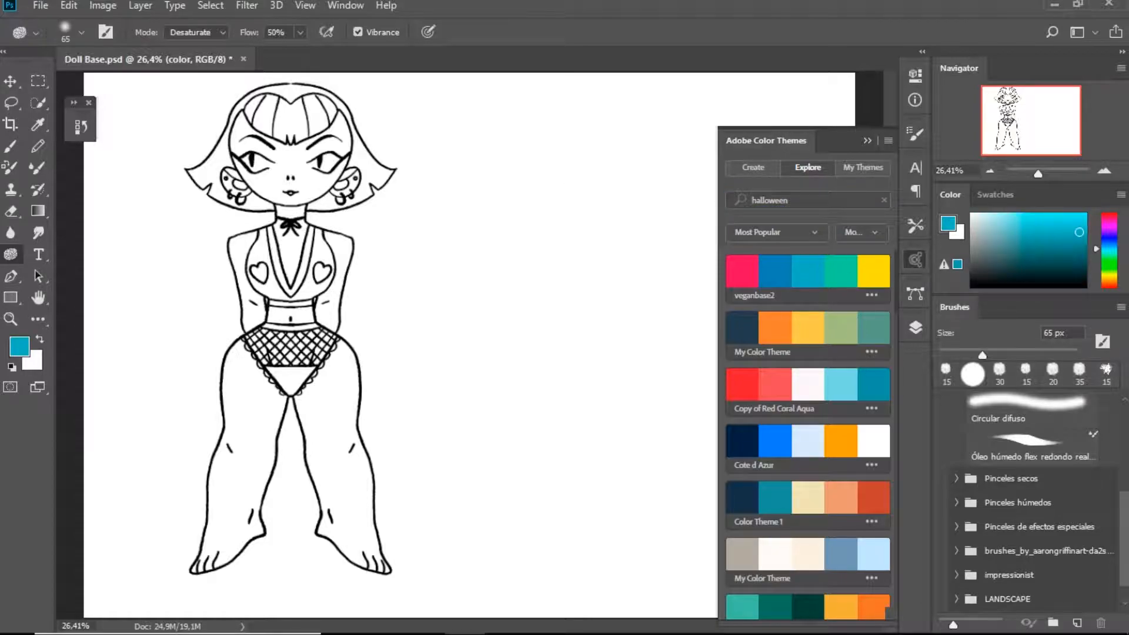
pyautogui.moveTo(894, 285); pyautogui.dragTo(898, 345)
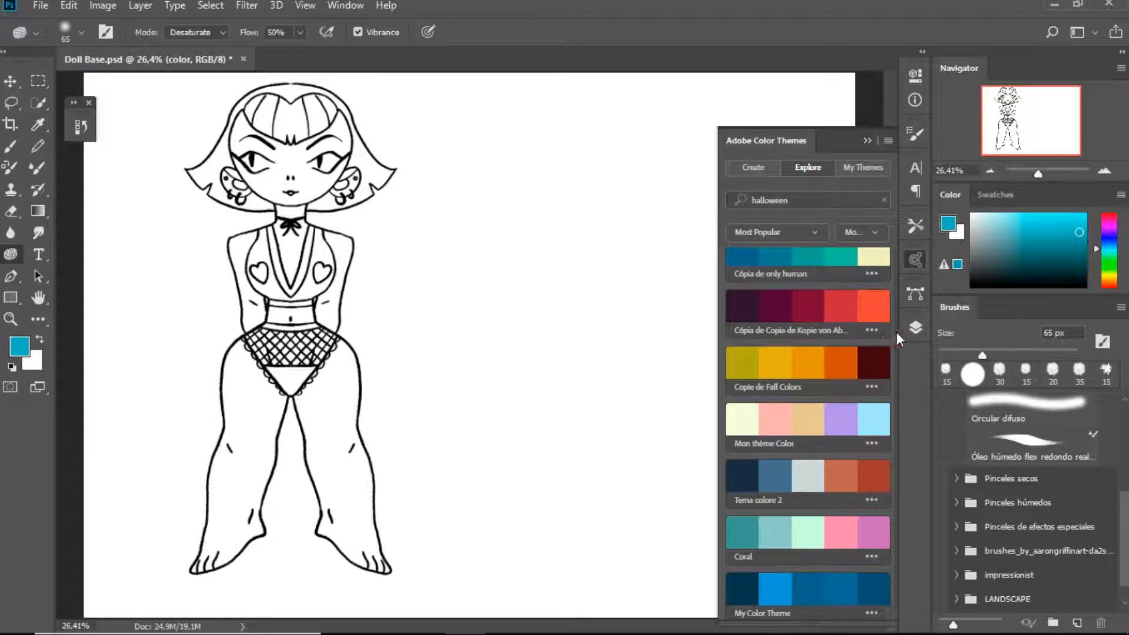
pyautogui.moveTo(894, 336); pyautogui.dragTo(909, 292)
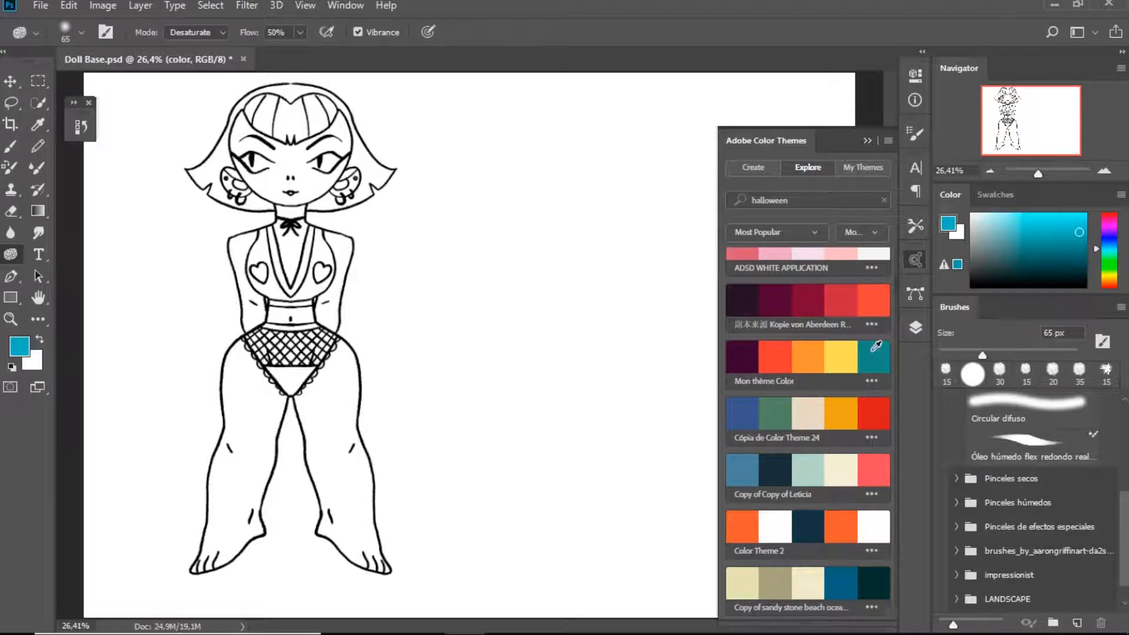
# Add the dark purple to orange-red "Kopie von Aberdeen" theme to the swatches
pyautogui.click(873, 324)
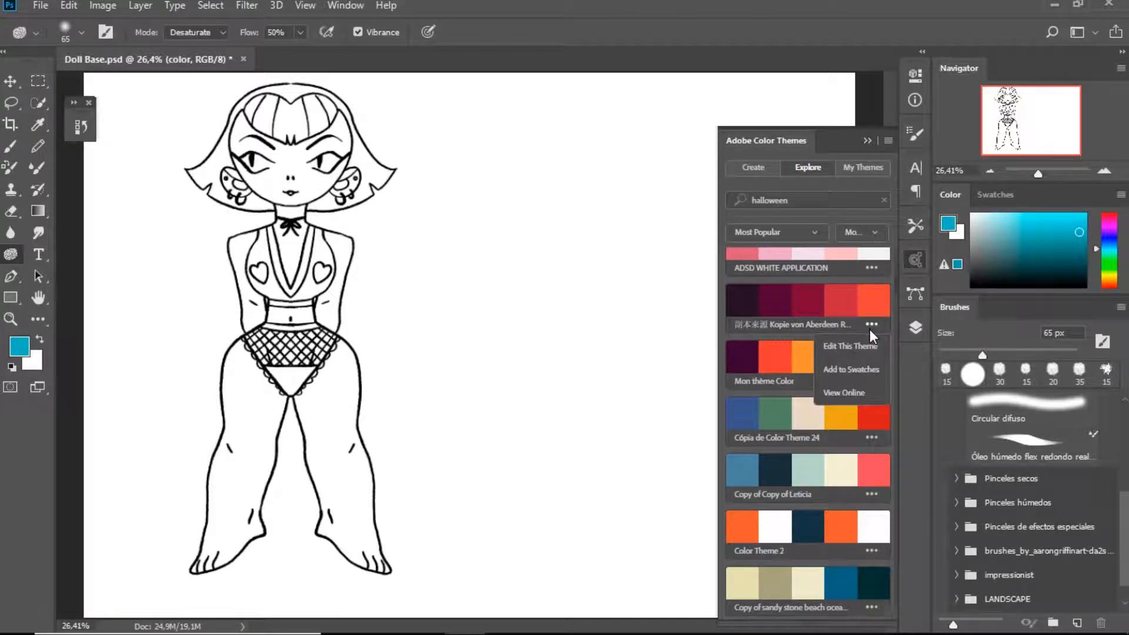
pyautogui.click(866, 388)
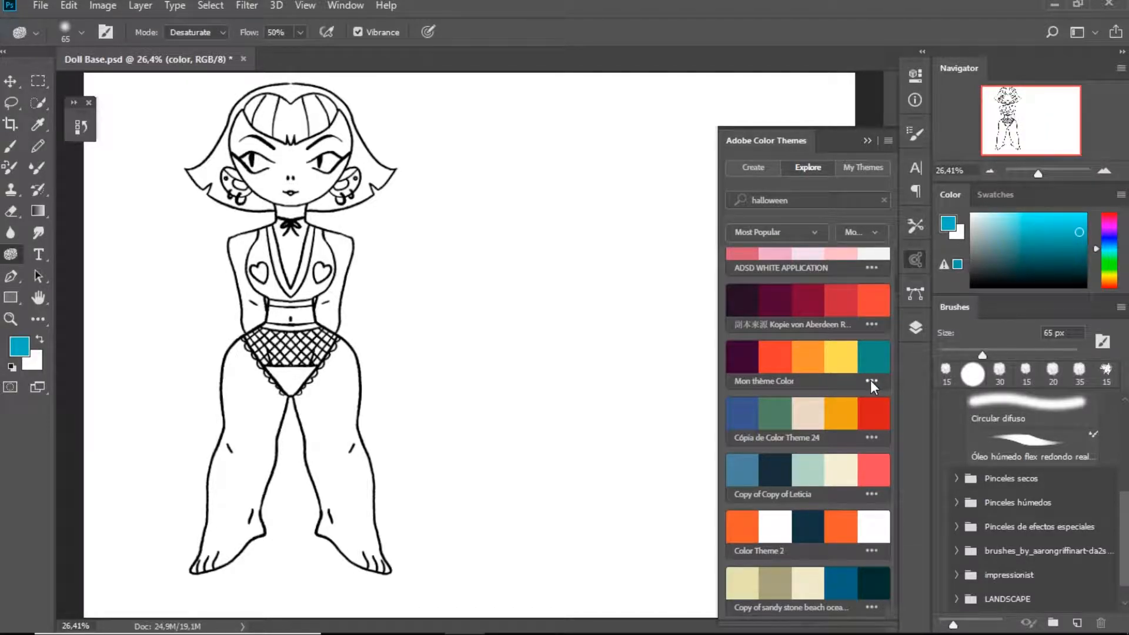
pyautogui.click(819, 201)
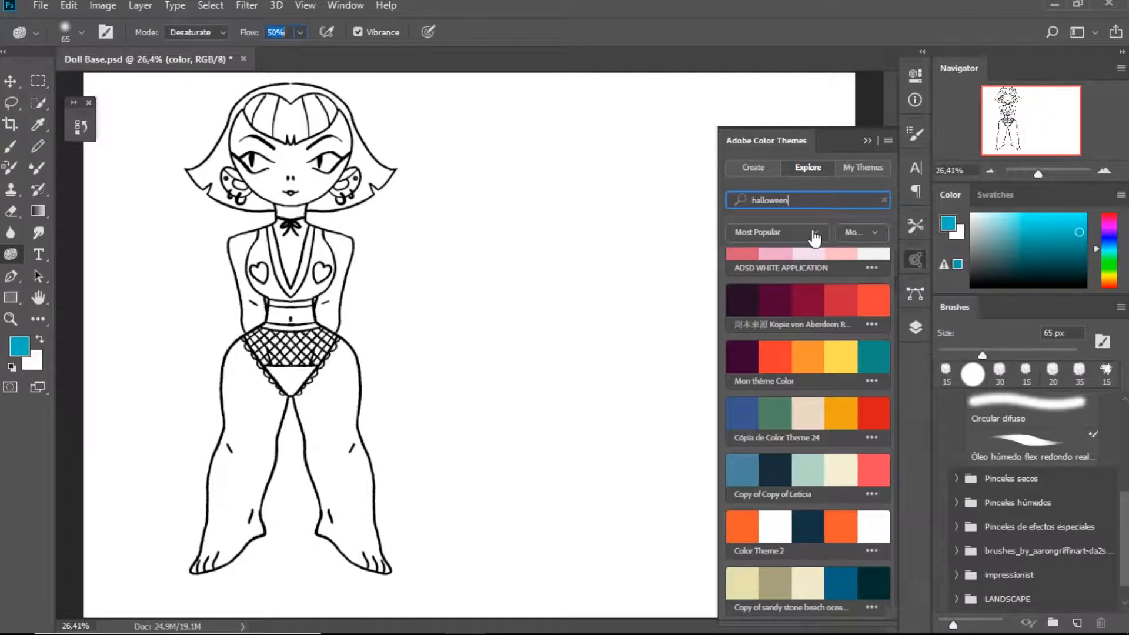
# Close the color themes and display the swatches to examine the added palette
pyautogui.click(914, 294)
pyautogui.click(915, 327)
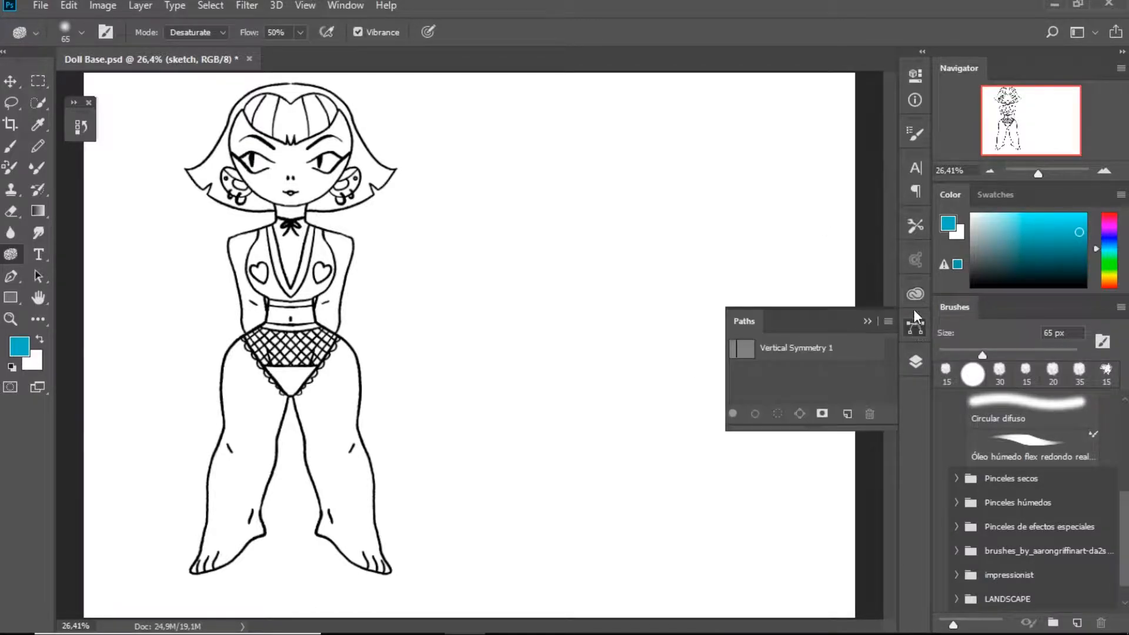
pyautogui.click(916, 225)
pyautogui.click(915, 259)
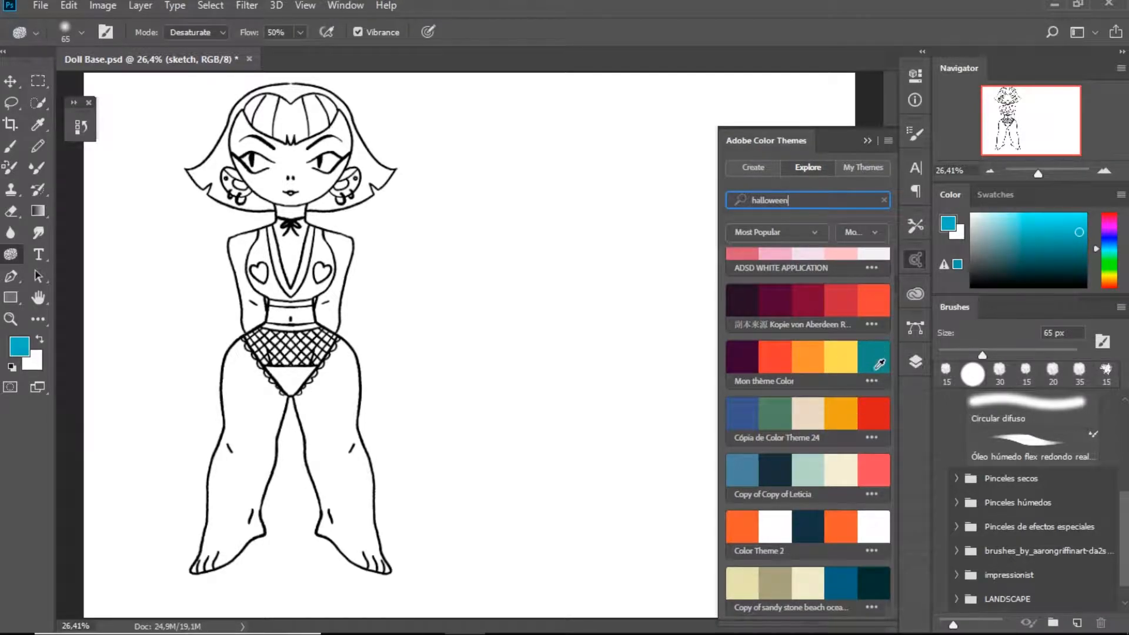
pyautogui.click(636, 342)
pyautogui.click(594, 245)
pyautogui.click(915, 259)
pyautogui.click(995, 195)
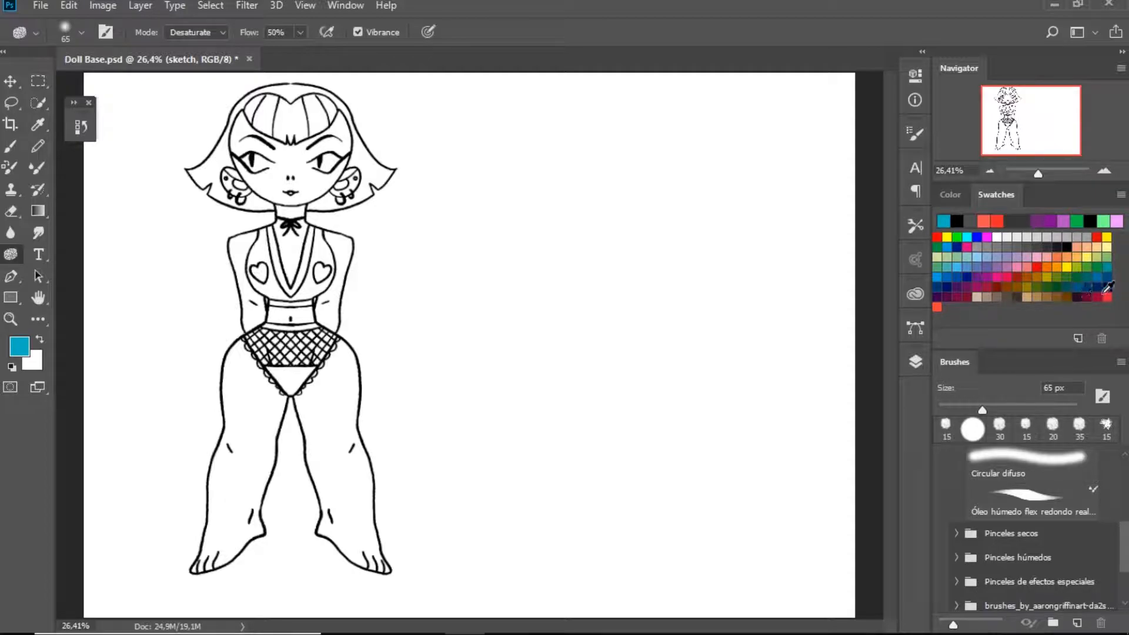
# Set the foreground color to a light yellowish green for the skin and activate the Brush tool
pyautogui.click(951, 194)
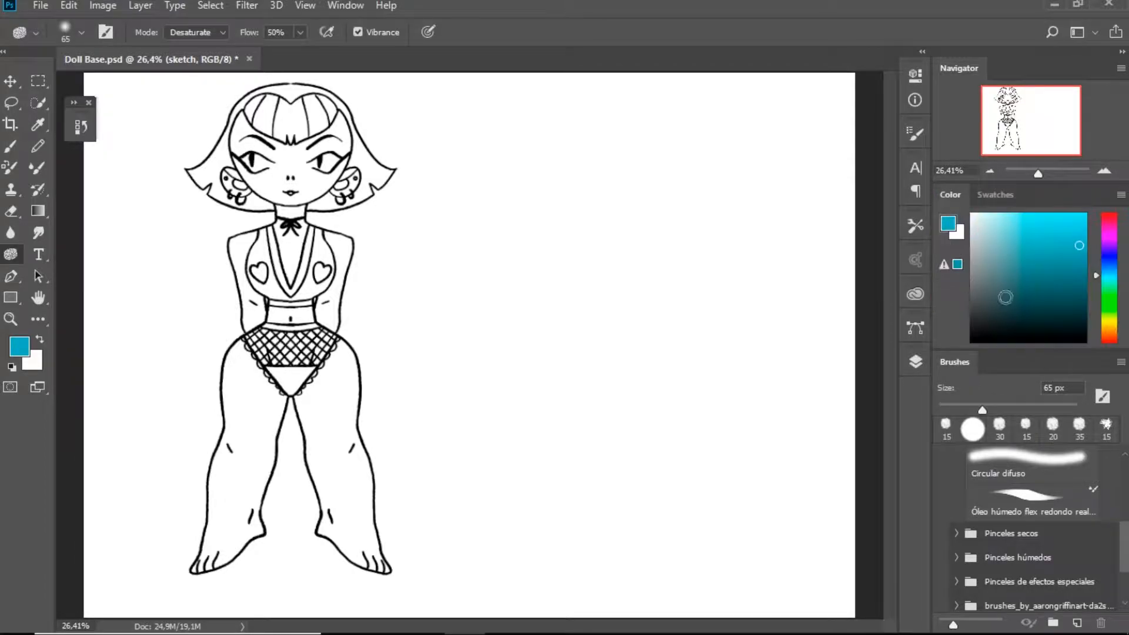
pyautogui.click(1108, 340)
pyautogui.click(1017, 222)
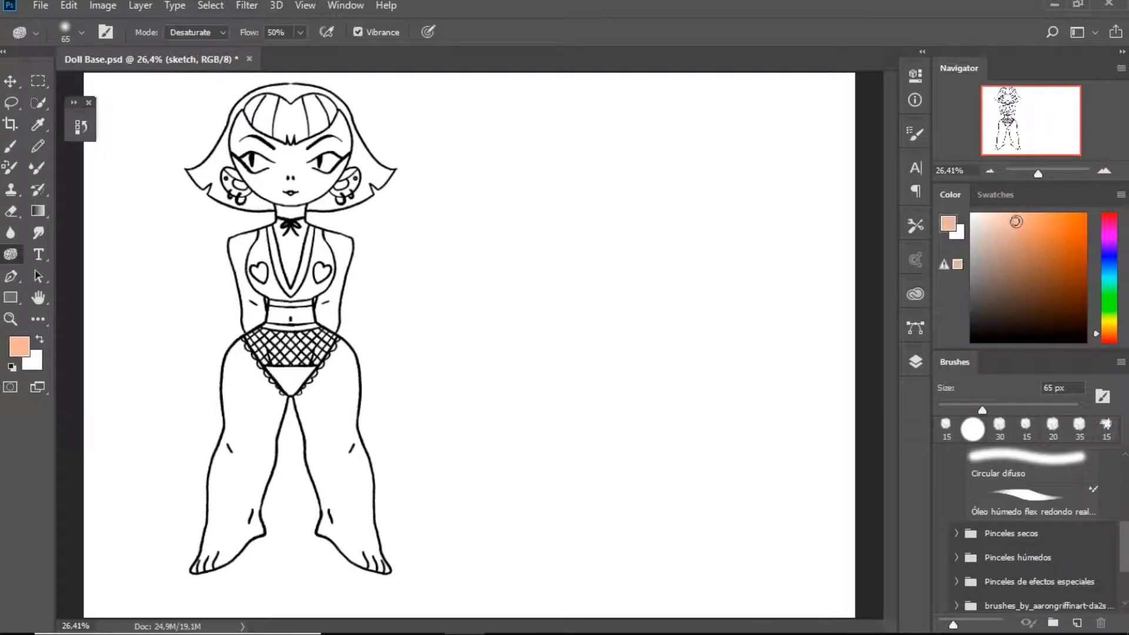
pyautogui.click(1105, 310)
pyautogui.moveTo(1105, 311); pyautogui.dragTo(1105, 320)
pyautogui.press('b')
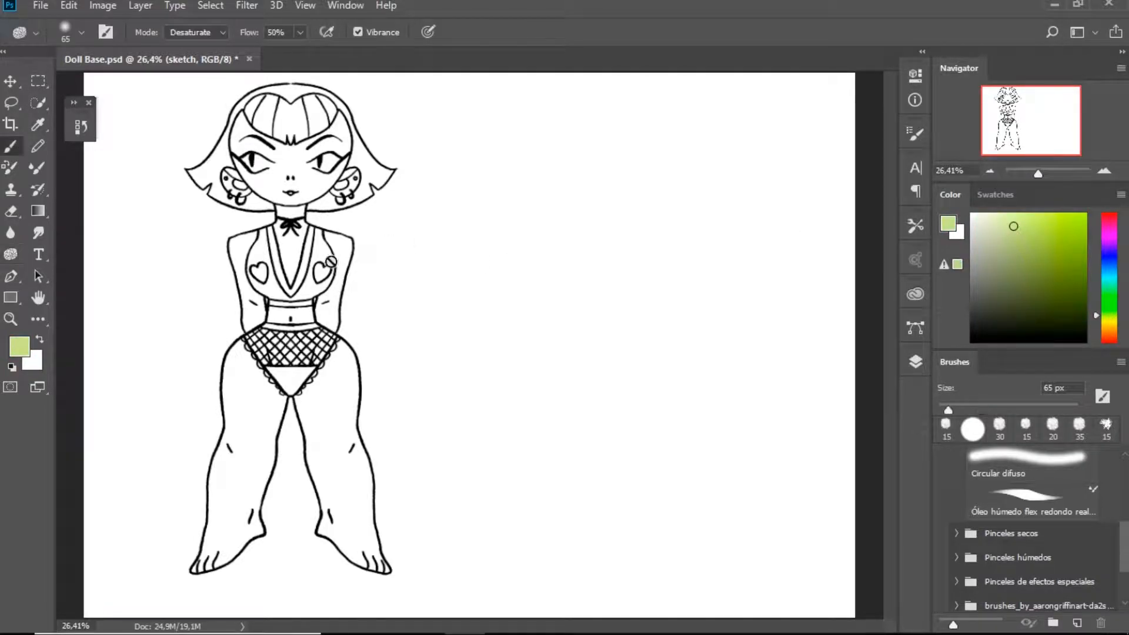
# Create a new layer below the line art and name it "color"
pyautogui.click(915, 361)
pyautogui.click(846, 524)
pyautogui.doubleClick(774, 479)
pyautogui.write('color')
pyautogui.press('Return')
# Paint the middle and one side of the doll's face light green with the Cuadro de dibujo Kyle - Feliz HB brush
pyautogui.click(355, 297)
pyautogui.scroll(5, 1125, 537)
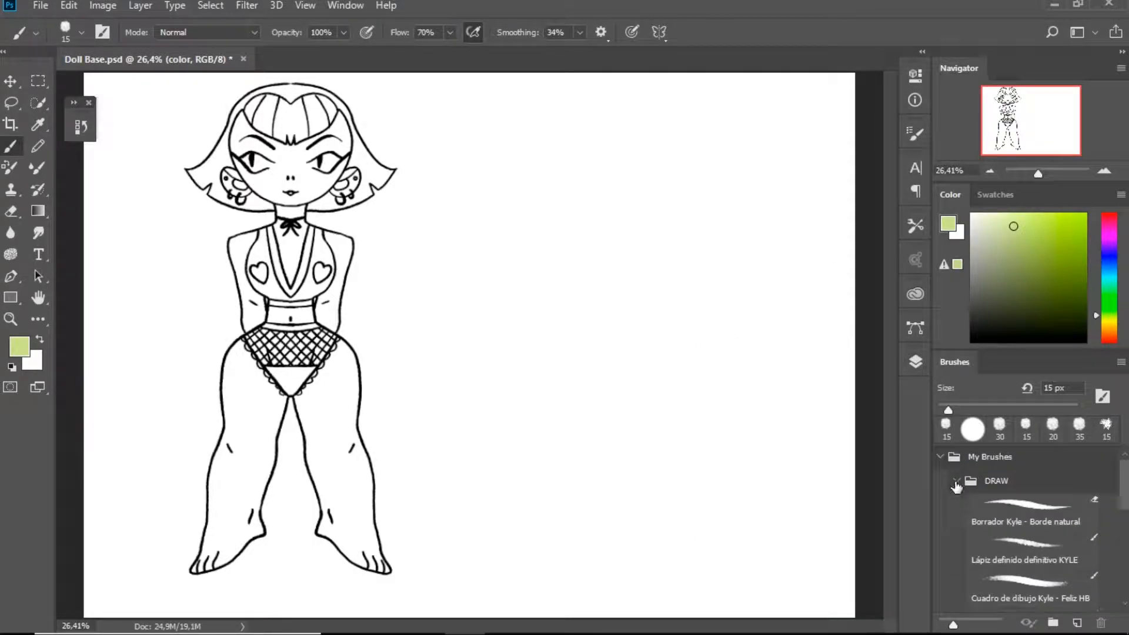
pyautogui.click(1016, 585)
pyautogui.press(']')
pyautogui.press(']')
pyautogui.press(']')
pyautogui.press(']')
pyautogui.press(']')
pyautogui.press(']')
pyautogui.press(']')
pyautogui.press(']')
pyautogui.press(']')
pyautogui.press(']')
pyautogui.press(']')
pyautogui.press(']')
pyautogui.press(']')
pyautogui.moveTo(287, 175); pyautogui.dragTo(313, 154)
pyautogui.hotkey('ctrl', '+')
pyautogui.hotkey('ctrl', '+')
pyautogui.moveTo(366, 332)
pyautogui.mouseDown()
pyautogui.moveTo(534, 445)
pyautogui.moveTo(687, 606)
pyautogui.mouseUp()
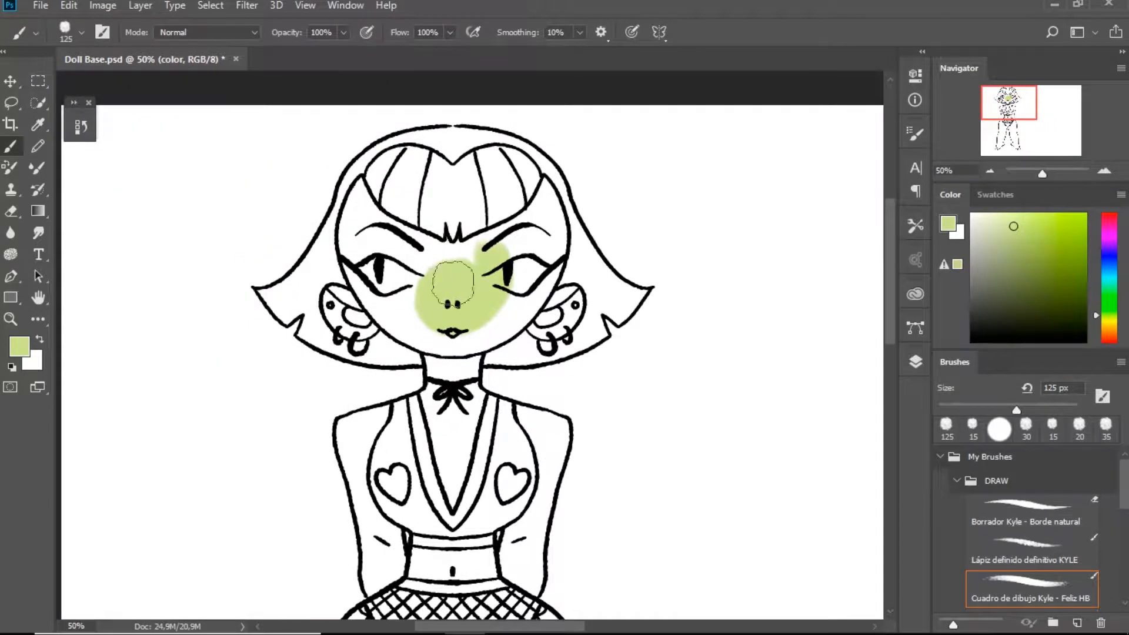
pyautogui.moveTo(430, 295); pyautogui.dragTo(442, 280)
pyautogui.press('[')
pyautogui.press('[')
pyautogui.press('[')
pyautogui.press('[')
pyautogui.moveTo(403, 233)
pyautogui.mouseDown()
pyautogui.moveTo(376, 201)
pyautogui.moveTo(356, 291)
pyautogui.moveTo(406, 312)
pyautogui.mouseUp()
# Select the face area on the lineart layer with the Magic Wand and fill it light green on the color layer
pyautogui.press('w')
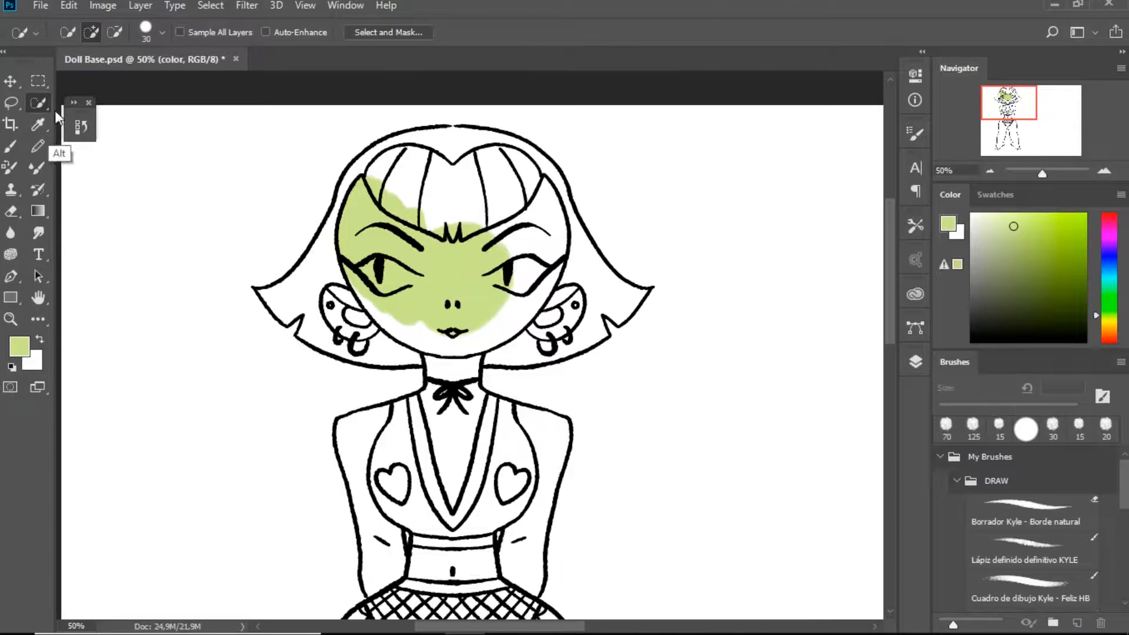
pyautogui.hotkey('shift', 'w')
pyautogui.click(538, 331)
pyautogui.click(908, 369)
pyautogui.click(778, 454)
pyautogui.hotkey('ctrl', 'd')
pyautogui.click(508, 327)
pyautogui.click(777, 486)
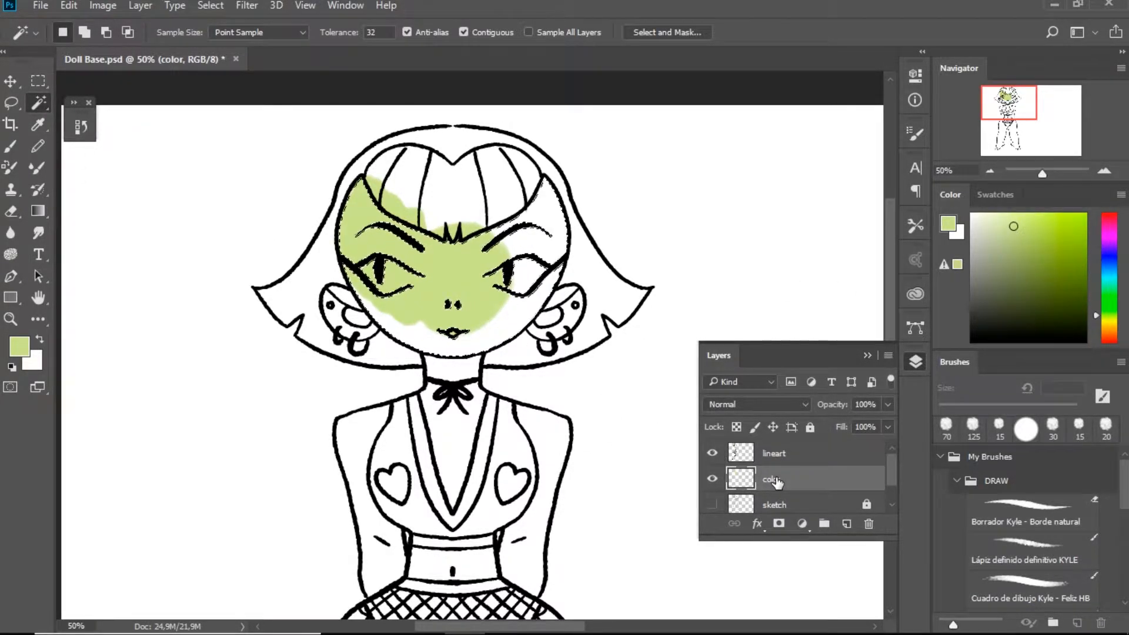
pyautogui.hotkey('alt', 'BackSpace')
# Select the skin area of the arm on the image's right side from the lineart layer with the Magic Wand
pyautogui.moveTo(411, 402); pyautogui.dragTo(400, 290)
pyautogui.click(782, 455)
pyautogui.click(345, 206)
pyautogui.keyDown('shift'); pyautogui.click(324, 209); pyautogui.keyUp('shift')
pyautogui.keyDown('shift'); pyautogui.click(543, 203); pyautogui.keyUp('shift')
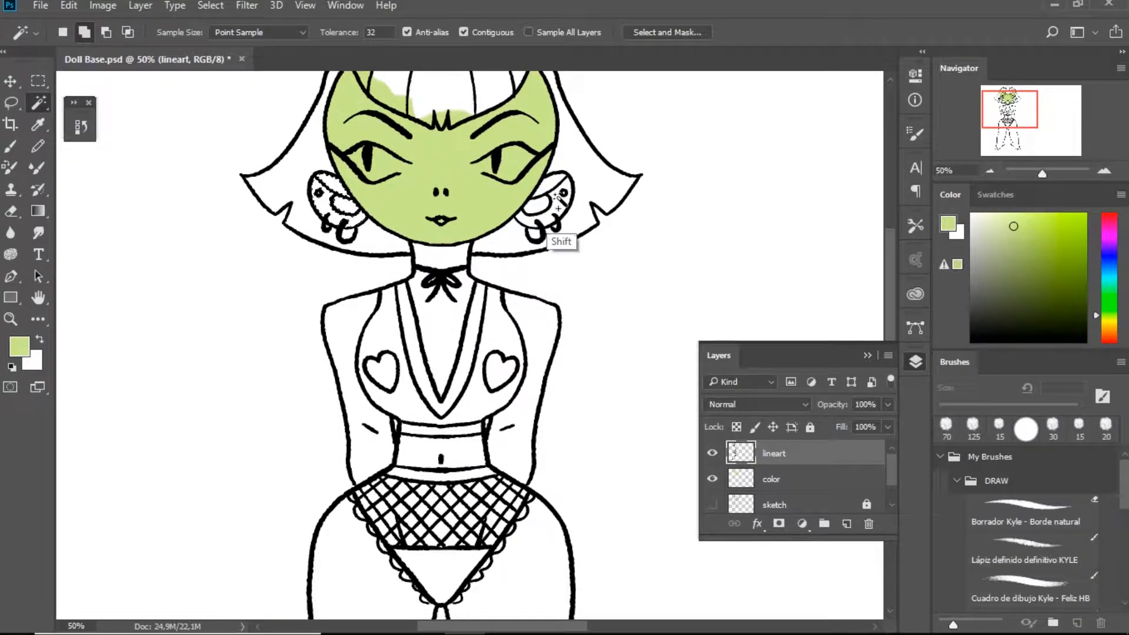
pyautogui.keyDown('shift'); pyautogui.click(539, 324); pyautogui.keyUp('shift')
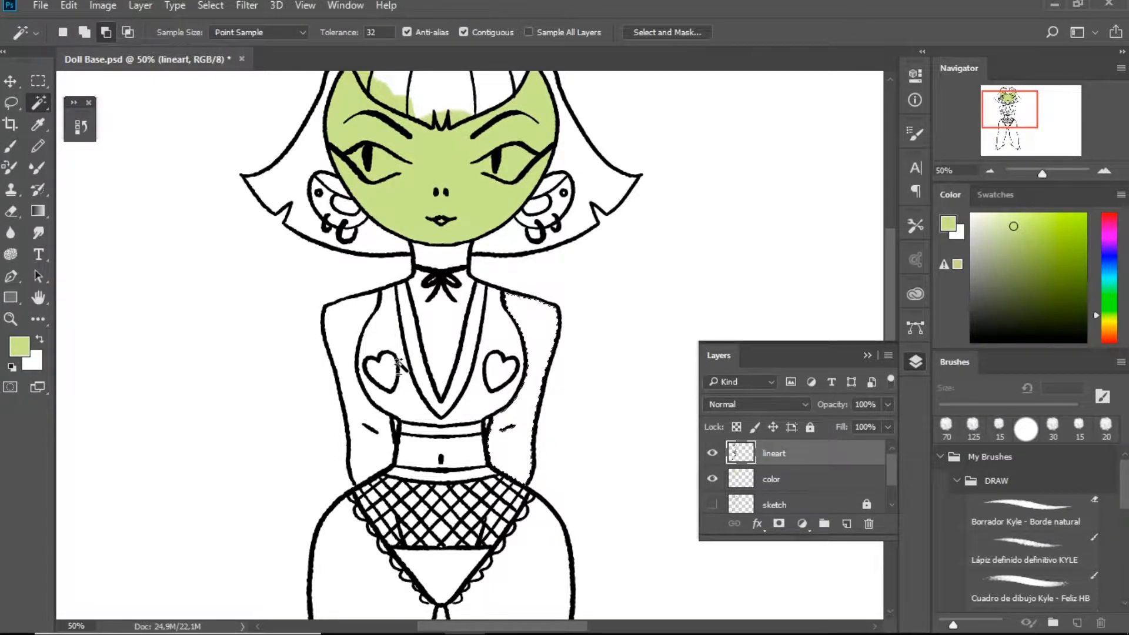
pyautogui.hotkey('alt', 'BackSpace')
pyautogui.click(365, 316)
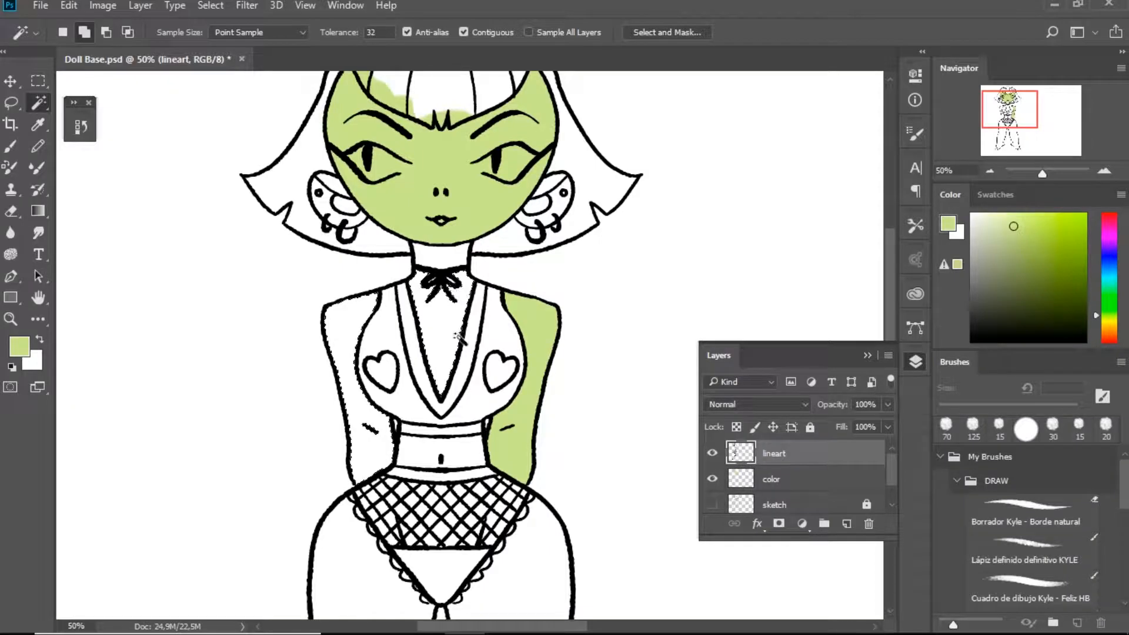
pyautogui.hotkey('alt', 'BackSpace')
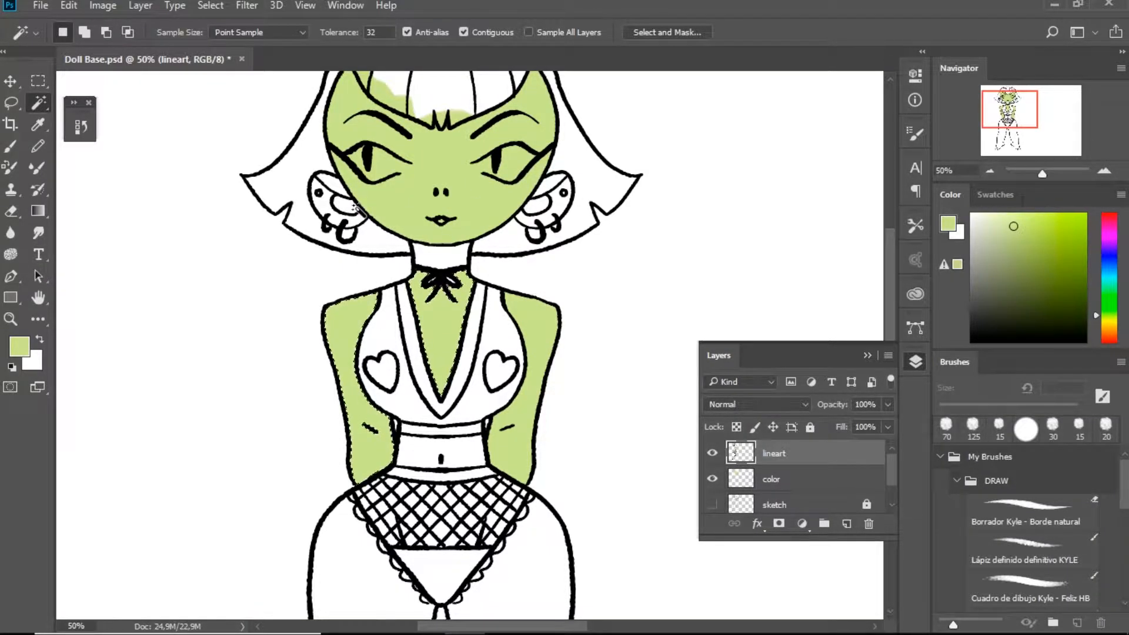
pyautogui.hotkey('ctrl', 'alt', 'z')
pyautogui.hotkey('ctrl', 'alt', 'z')
pyautogui.hotkey('ctrl', 'alt', 'z')
pyautogui.hotkey('ctrl', 'alt', 'z')
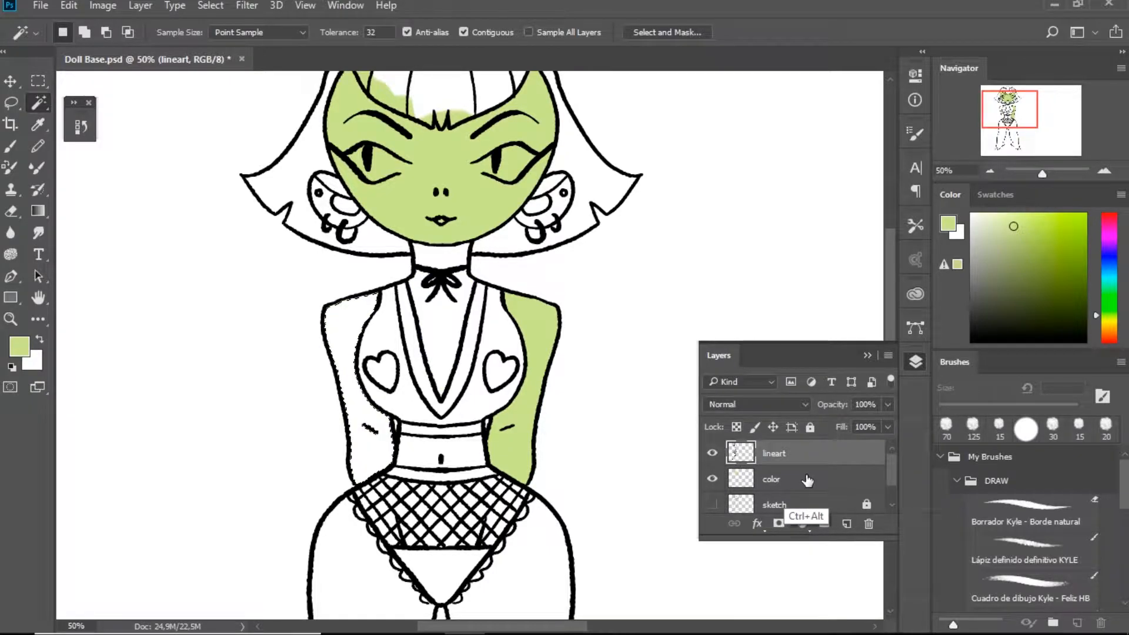
# Fill both arms and the chest opening light green on the color layer, selecting the areas from the lineart layer
pyautogui.click(808, 480)
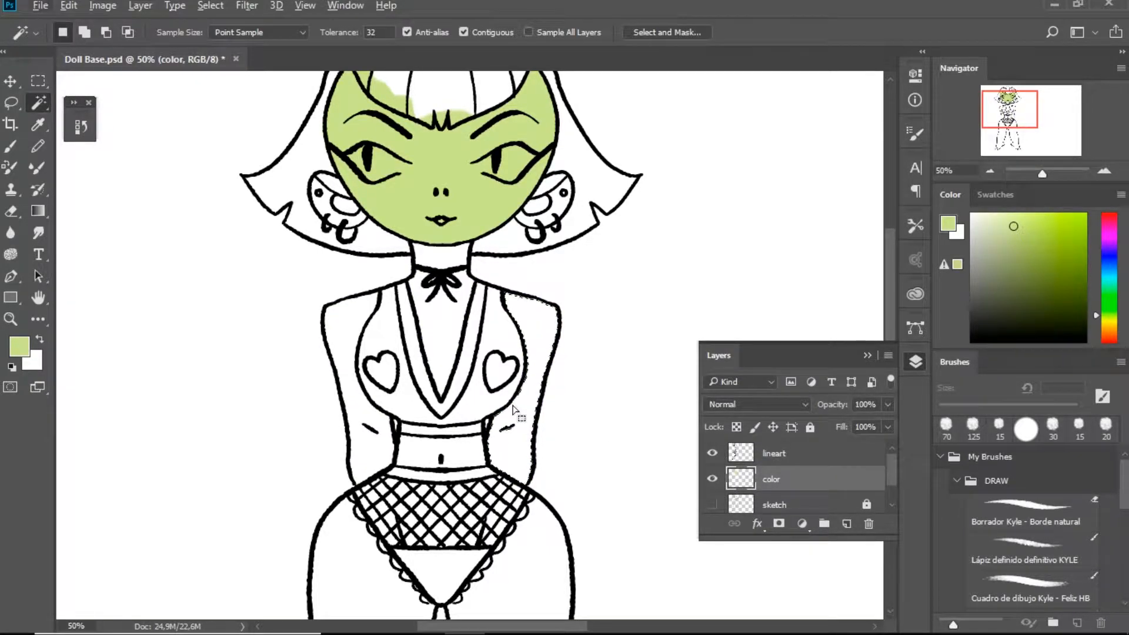
pyautogui.hotkey('alt', 'BackSpace')
pyautogui.hotkey('ctrl', 'd')
pyautogui.click(765, 453)
pyautogui.click(341, 329)
pyautogui.keyDown('shift'); pyautogui.click(443, 349); pyautogui.keyUp('shift')
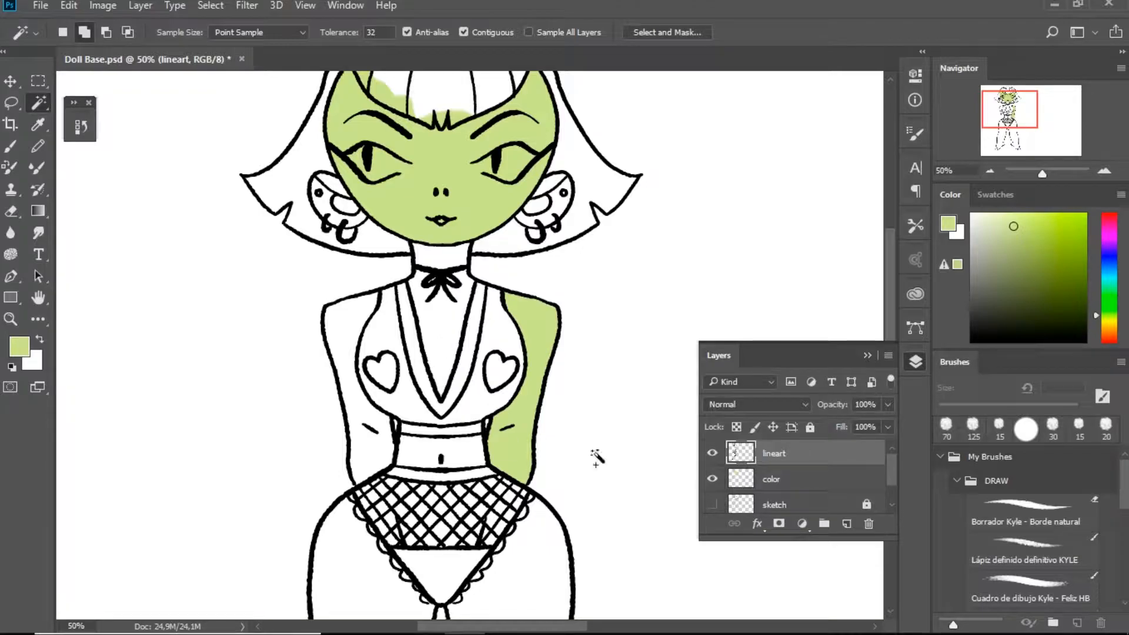
pyautogui.click(775, 479)
pyautogui.hotkey('alt', 'BackSpace')
pyautogui.hotkey('ctrl', 'd')
# Select the neck and bare waist from the lineart layer and fill them light green on the color layer
pyautogui.click(531, 501)
pyautogui.click(763, 460)
pyautogui.click(453, 258)
pyautogui.keyDown('shift'); pyautogui.click(462, 450); pyautogui.keyUp('shift')
pyautogui.click(765, 480)
pyautogui.hotkey('alt', 'BackSpace')
pyautogui.moveTo(521, 608); pyautogui.dragTo(524, 360)
pyautogui.hotkey('ctrl', 'd')
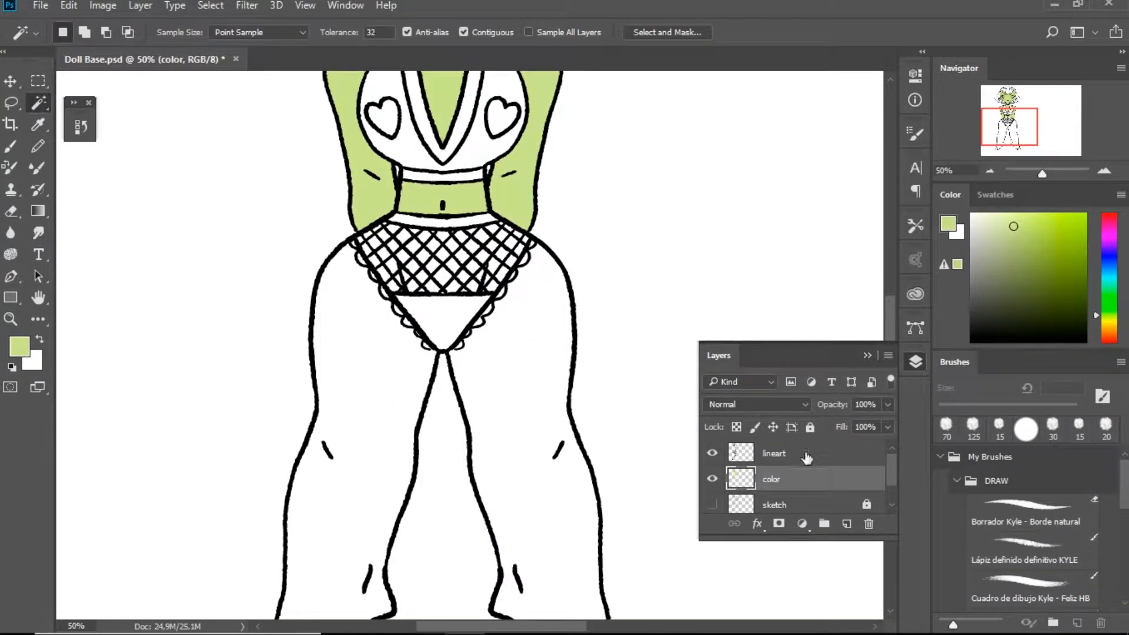
# Select both legs from the lineart layer and fill them light green on the color layer
pyautogui.click(806, 454)
pyautogui.click(577, 492)
pyautogui.keyDown('shift'); pyautogui.click(401, 468); pyautogui.keyUp('shift')
pyautogui.click(772, 482)
pyautogui.hotkey('alt', 'BackSpace')
pyautogui.moveTo(497, 447)
pyautogui.mouseDown()
pyautogui.moveTo(476, 229)
pyautogui.moveTo(510, 588)
pyautogui.mouseUp()
pyautogui.hotkey('ctrl', 'd')
# Select the ear areas from the lineart layer and fill them light green on the color layer
pyautogui.click(638, 488)
pyautogui.click(735, 462)
pyautogui.hotkey('ctrl', 'd')
pyautogui.click(816, 483)
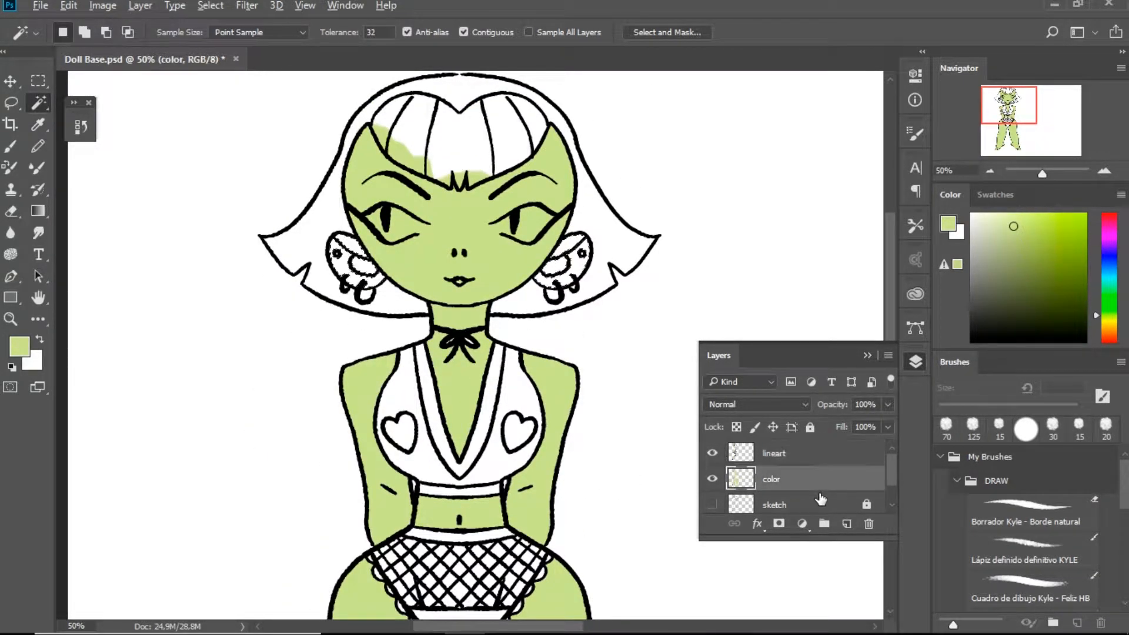
pyautogui.hotkey('alt', 'BackSpace')
pyautogui.hotkey('ctrl', 'd')
# Brush light green over the areas still uncolored on the top, waistband, underwear and ears, adjusting the brush size
pyautogui.click(915, 361)
pyautogui.press('b')
pyautogui.press('[')
pyautogui.press('[')
pyautogui.press('[')
pyautogui.press('[')
pyautogui.moveTo(408, 495)
pyautogui.mouseDown()
pyautogui.moveTo(415, 390)
pyautogui.moveTo(383, 454)
pyautogui.moveTo(444, 549)
pyautogui.moveTo(462, 551)
pyautogui.mouseUp()
pyautogui.moveTo(534, 441)
pyautogui.mouseDown()
pyautogui.moveTo(502, 410)
pyautogui.moveTo(432, 552)
pyautogui.moveTo(478, 427)
pyautogui.mouseUp()
pyautogui.moveTo(473, 327); pyautogui.dragTo(464, 389)
pyautogui.press(']')
pyautogui.moveTo(447, 297)
pyautogui.mouseDown()
pyautogui.moveTo(401, 314)
pyautogui.moveTo(416, 329)
pyautogui.moveTo(381, 415)
pyautogui.moveTo(414, 416)
pyautogui.moveTo(430, 448)
pyautogui.moveTo(408, 418)
pyautogui.moveTo(451, 394)
pyautogui.moveTo(488, 427)
pyautogui.moveTo(532, 398)
pyautogui.moveTo(497, 398)
pyautogui.moveTo(520, 340)
pyautogui.moveTo(480, 314)
pyautogui.moveTo(512, 311)
pyautogui.mouseUp()
pyautogui.moveTo(464, 144); pyautogui.dragTo(469, 277)
pyautogui.press(']')
pyautogui.press(']')
pyautogui.press(']')
pyautogui.moveTo(567, 350)
pyautogui.mouseDown()
pyautogui.moveTo(557, 161)
pyautogui.moveTo(555, 361)
pyautogui.mouseUp()
# Erase the green paint that spills over the forehead line into the bangs
pyautogui.press('e')
pyautogui.moveTo(375, 231); pyautogui.dragTo(426, 272)
pyautogui.press('b')
pyautogui.click(447, 238)
# Create a new layer and start painting the bangs with the dark purple palette swatch at 80 px
pyautogui.click(921, 360)
pyautogui.click(848, 524)
pyautogui.click(921, 366)
pyautogui.moveTo(674, 446); pyautogui.dragTo(673, 381)
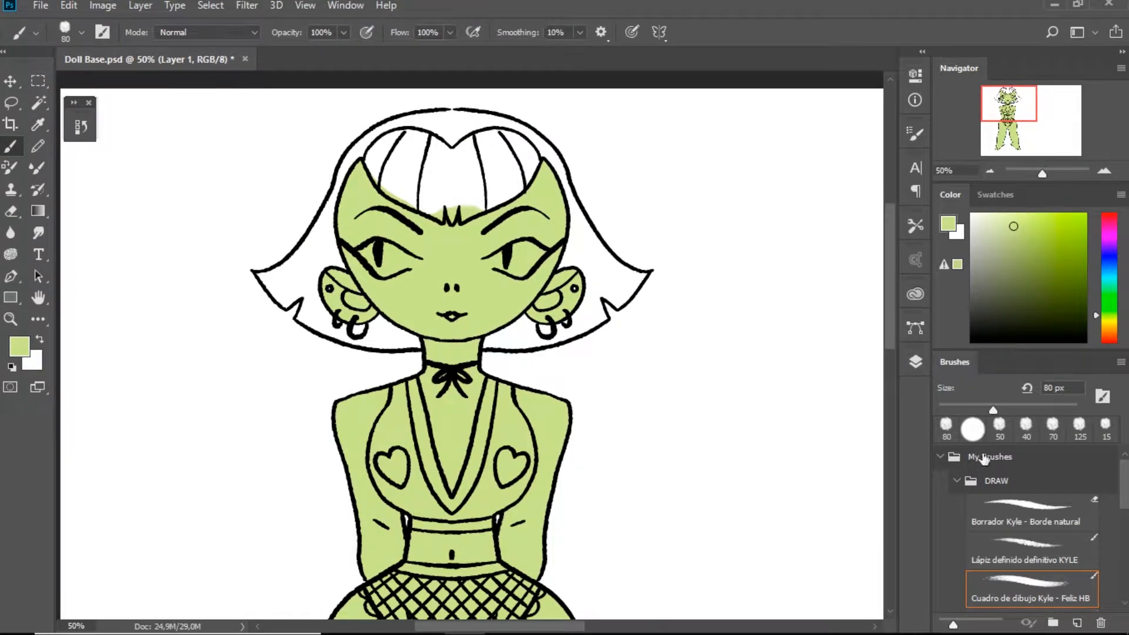
pyautogui.click(996, 194)
pyautogui.click(1077, 297)
pyautogui.moveTo(439, 182)
pyautogui.mouseDown()
pyautogui.moveTo(460, 175)
pyautogui.moveTo(414, 187)
pyautogui.moveTo(499, 153)
pyautogui.mouseUp()
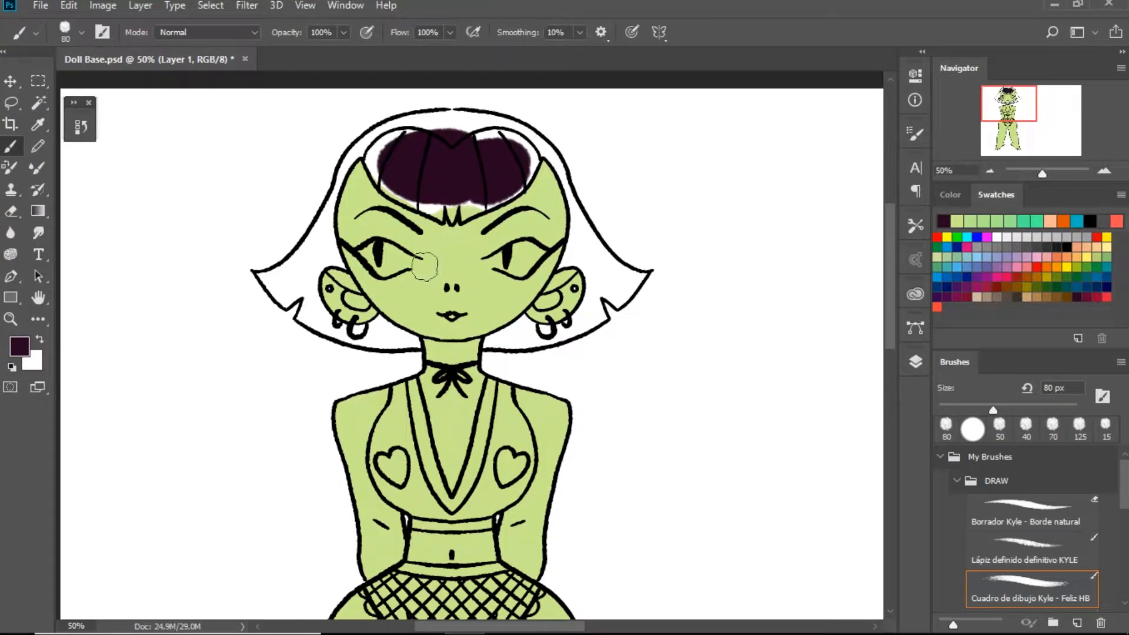
# Make the bangs' purple slightly lighter and more saturated with a Hue/Saturation adjustment
pyautogui.hotkey('ctrl', 'u')
pyautogui.moveTo(581, 128)
pyautogui.mouseDown()
pyautogui.moveTo(607, 113)
pyautogui.moveTo(713, 118)
pyautogui.mouseUp()
pyautogui.moveTo(658, 305); pyautogui.dragTo(668, 305)
pyautogui.moveTo(660, 267); pyautogui.dragTo(686, 267)
pyautogui.moveTo(668, 306); pyautogui.dragTo(664, 305)
pyautogui.click(841, 147)
# Paint the rest of the bangs, the crown and the hair on the image's left side purple with smaller brush sizes
pyautogui.press('[')
pyautogui.moveTo(474, 213)
pyautogui.mouseDown()
pyautogui.moveTo(491, 178)
pyautogui.moveTo(477, 203)
pyautogui.moveTo(522, 186)
pyautogui.moveTo(518, 157)
pyautogui.moveTo(453, 114)
pyautogui.mouseUp()
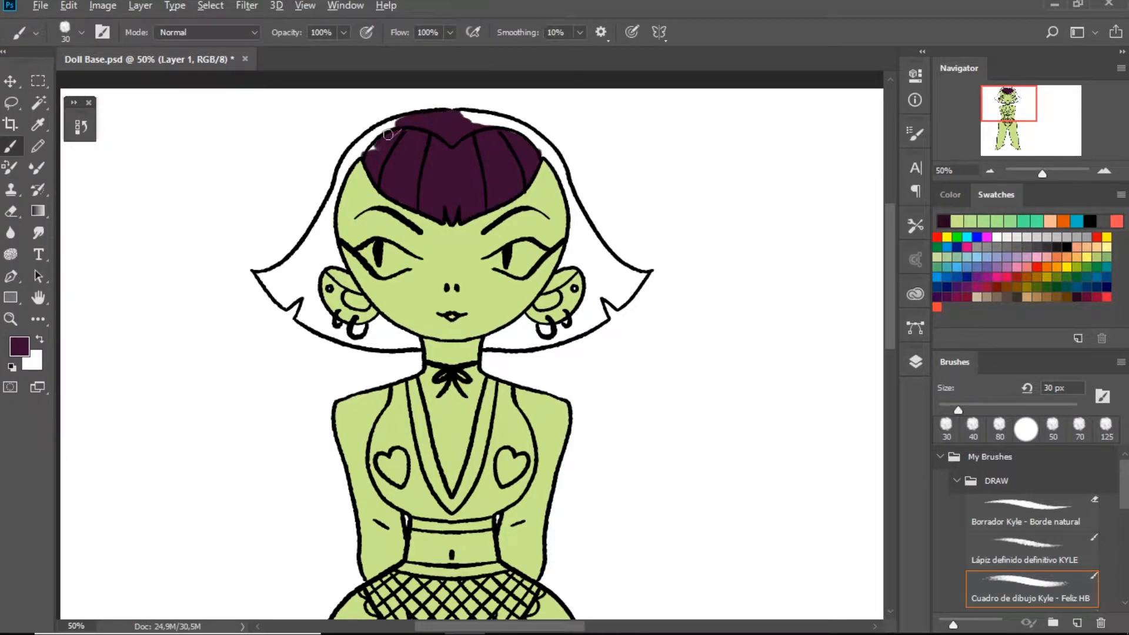
pyautogui.moveTo(331, 197); pyautogui.dragTo(322, 243)
pyautogui.moveTo(308, 238)
pyautogui.mouseDown()
pyautogui.moveTo(329, 249)
pyautogui.moveTo(305, 224)
pyautogui.mouseUp()
pyautogui.moveTo(317, 227)
pyautogui.mouseDown()
pyautogui.moveTo(328, 250)
pyautogui.moveTo(327, 219)
pyautogui.moveTo(338, 252)
pyautogui.moveTo(303, 245)
pyautogui.moveTo(312, 220)
pyautogui.mouseUp()
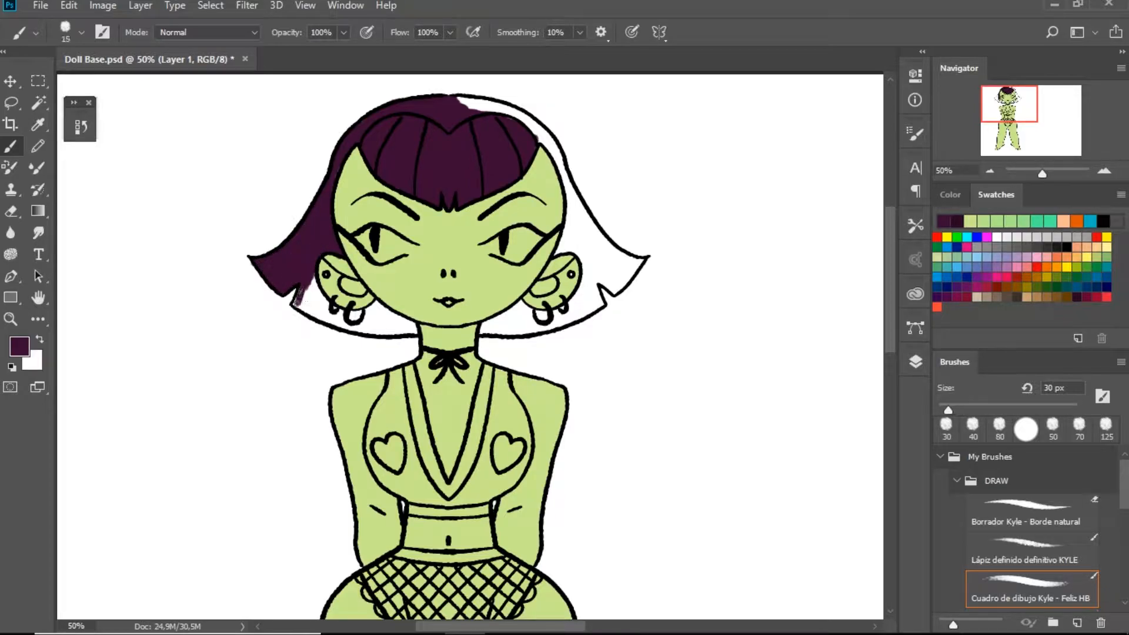
pyautogui.moveTo(311, 276); pyautogui.dragTo(335, 307)
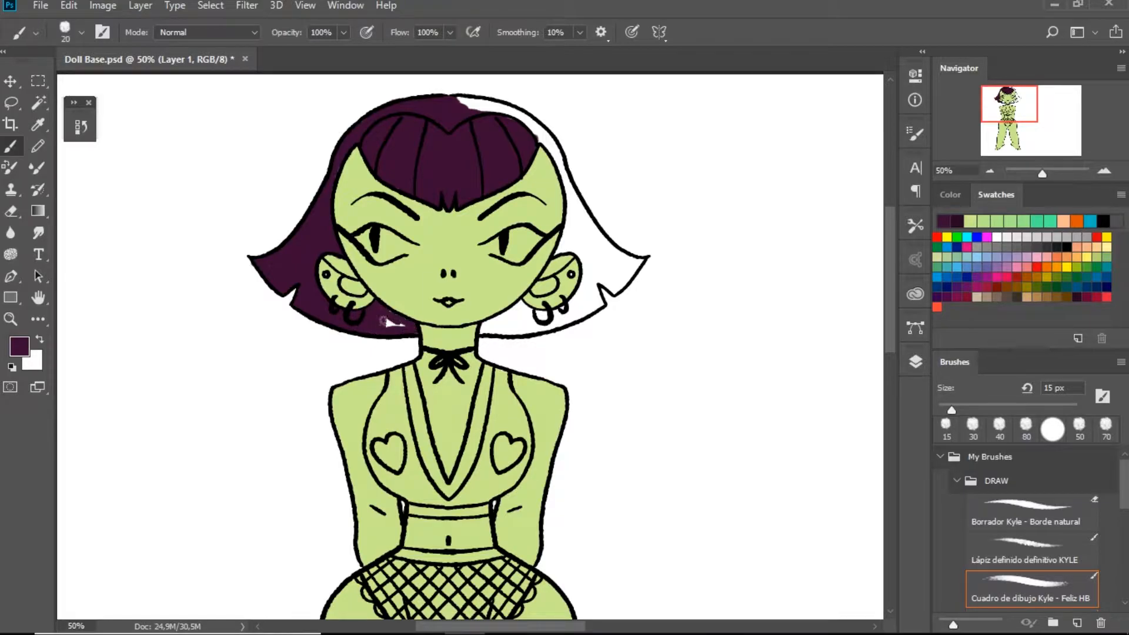
# Paint the hair on the image's right side purple, from the lower tips up to the crown, with a 20 px brush
pyautogui.moveTo(481, 319); pyautogui.dragTo(510, 331)
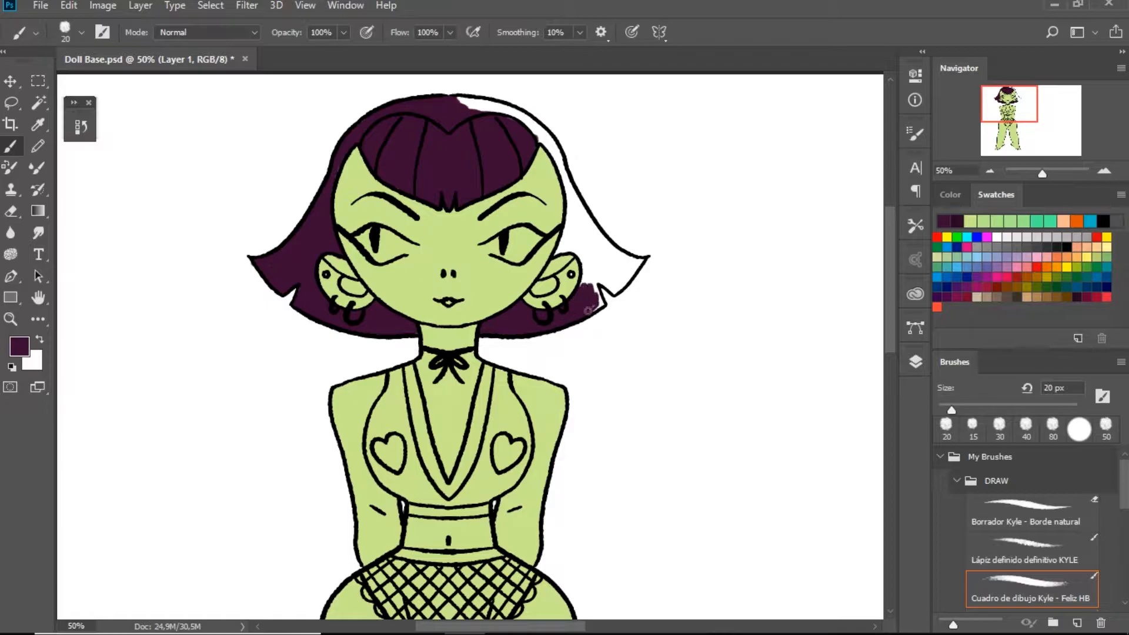
pyautogui.moveTo(585, 282)
pyautogui.mouseDown()
pyautogui.moveTo(578, 205)
pyautogui.moveTo(567, 230)
pyautogui.moveTo(582, 264)
pyautogui.moveTo(565, 231)
pyautogui.moveTo(555, 254)
pyautogui.moveTo(588, 219)
pyautogui.moveTo(568, 188)
pyautogui.mouseUp()
pyautogui.press('[')
pyautogui.press(']')
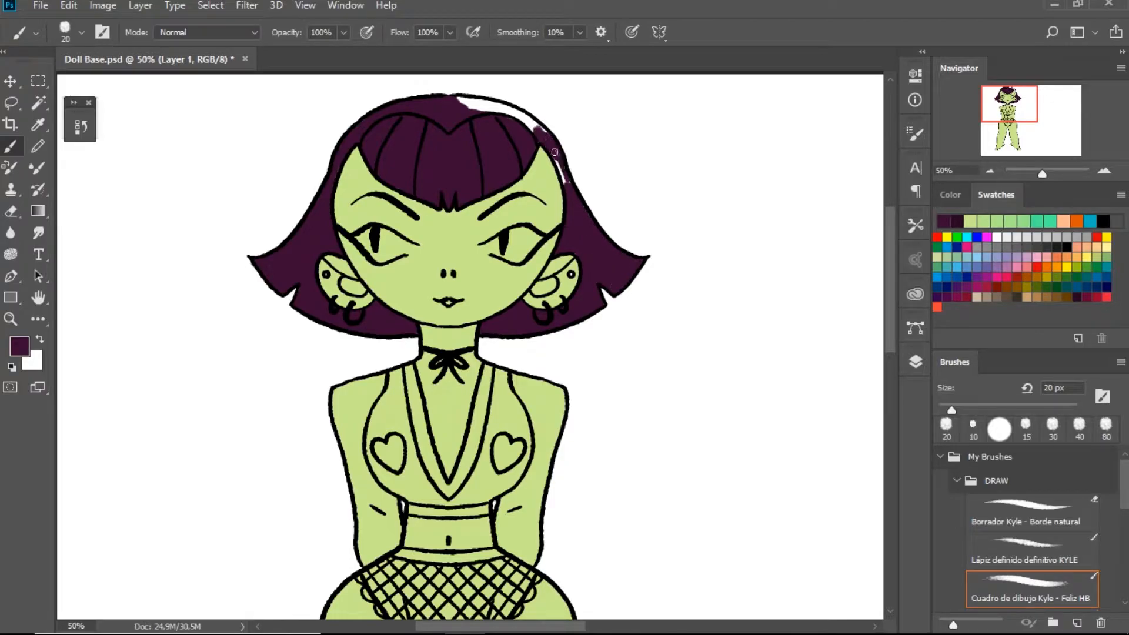
pyautogui.moveTo(525, 119); pyautogui.dragTo(460, 100)
pyautogui.moveTo(479, 382); pyautogui.dragTo(469, 366)
# Duplicate the hair layer, merge the copy down and adjust saturation and lightness with Hue/Saturation
pyautogui.click(915, 362)
pyautogui.keyDown('ctrl'); pyautogui.click(798, 505); pyautogui.keyUp('ctrl')
pyautogui.hotkey('ctrl', 'j')
pyautogui.hotkey('ctrl', 'e')
pyautogui.hotkey('ctrl', 'u')
pyautogui.moveTo(657, 266); pyautogui.dragTo(570, 268)
pyautogui.moveTo(658, 306); pyautogui.dragTo(809, 304)
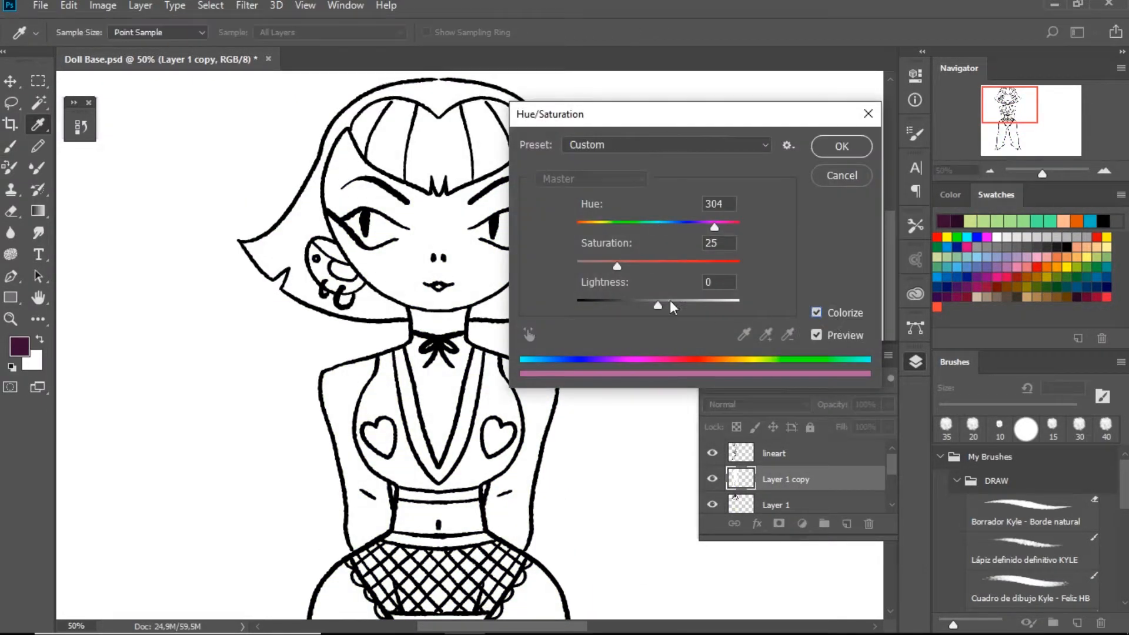
pyautogui.moveTo(669, 300); pyautogui.dragTo(616, 301)
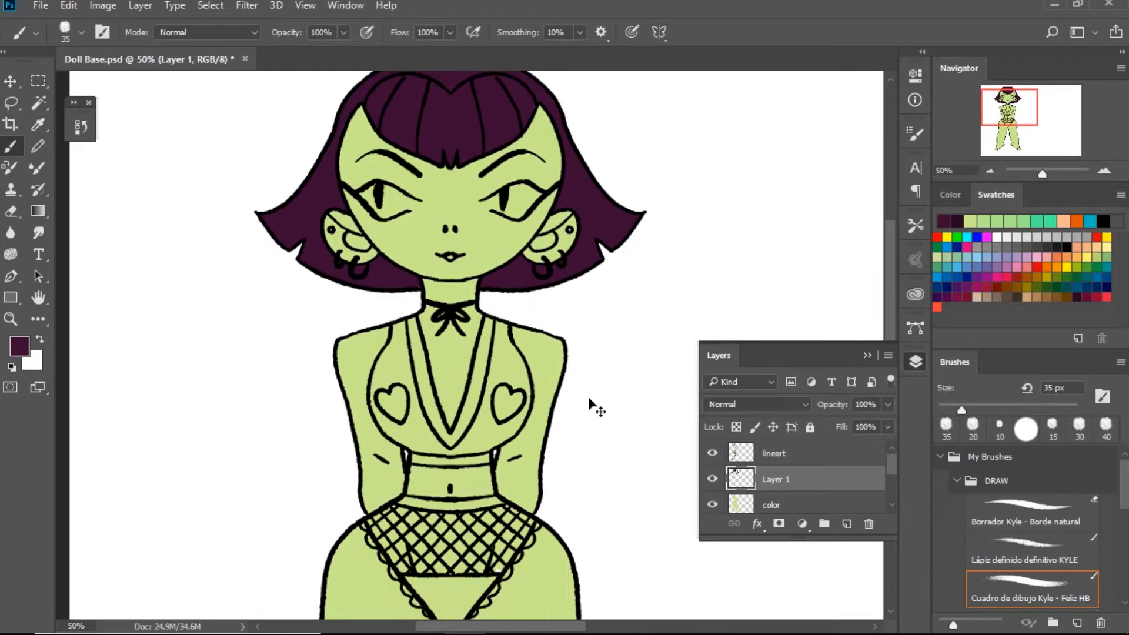
# Load the color layer as a selection and paint the top's V-shaped trim wine red on a new layer
pyautogui.hotkey('ctrl', '-')
pyautogui.moveTo(511, 450); pyautogui.dragTo(487, 453)
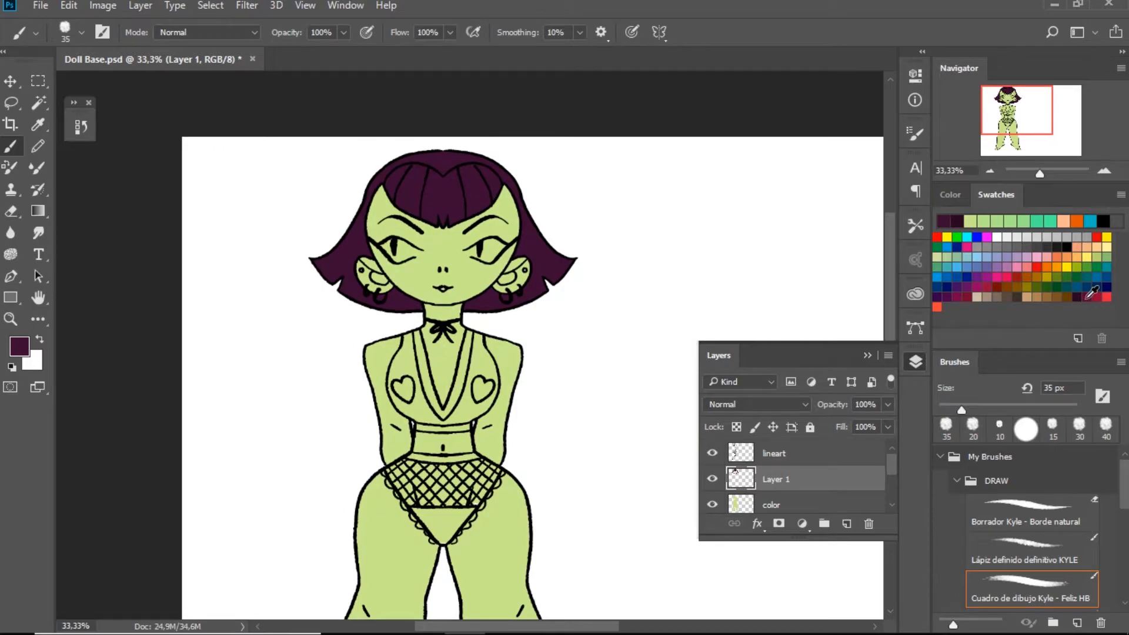
pyautogui.click(1087, 298)
pyautogui.keyDown('ctrl'); pyautogui.click(741, 504); pyautogui.keyUp('ctrl')
pyautogui.click(847, 523)
pyautogui.hotkey('ctrl', '+')
pyautogui.hotkey('ctrl', '+')
pyautogui.moveTo(374, 364); pyautogui.dragTo(379, 391)
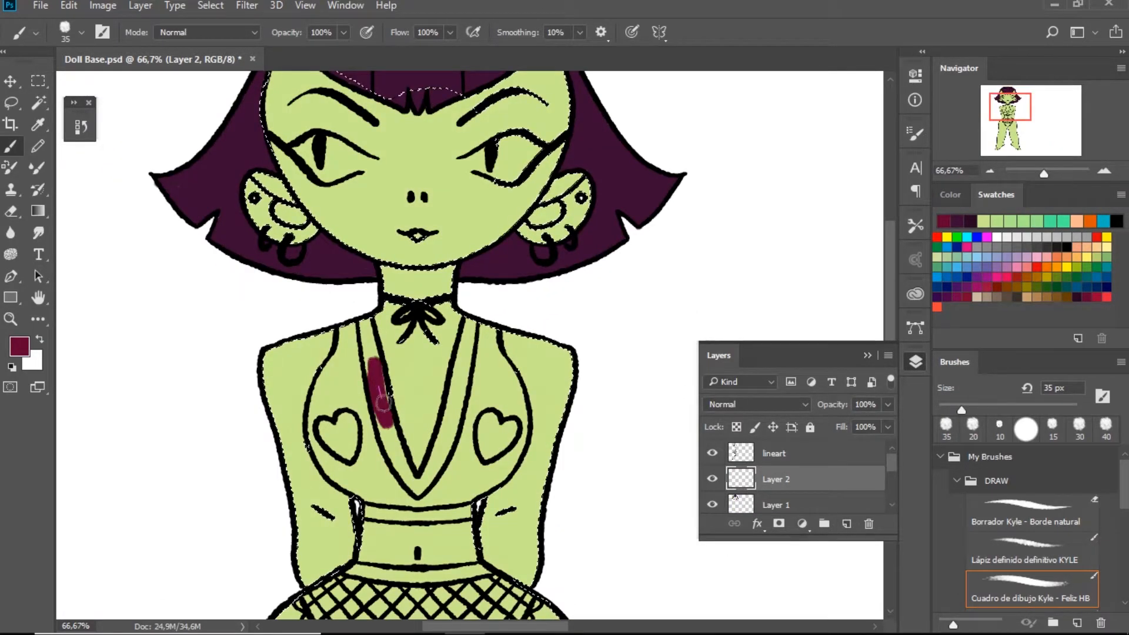
pyautogui.moveTo(364, 325)
pyautogui.mouseDown()
pyautogui.moveTo(387, 428)
pyautogui.moveTo(419, 494)
pyautogui.moveTo(455, 404)
pyautogui.moveTo(468, 321)
pyautogui.moveTo(469, 382)
pyautogui.mouseUp()
pyautogui.moveTo(452, 410); pyautogui.dragTo(475, 264)
# Paint the band below the bust wine red with a 15 px brush
pyautogui.press('[')
pyautogui.press('[')
pyautogui.press('[')
pyautogui.press('[')
pyautogui.moveTo(391, 365); pyautogui.dragTo(458, 371)
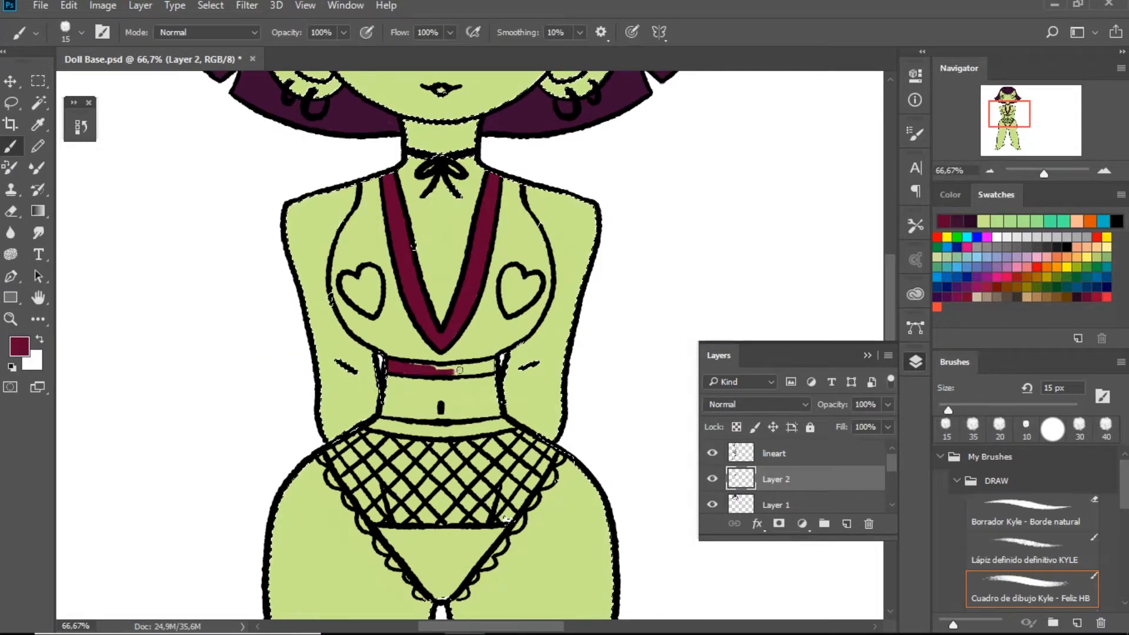
# Paint the waistband and the solid triangle of the underwear wine red and clear the selection
pyautogui.press(']')
pyautogui.press(']')
pyautogui.press(']')
pyautogui.moveTo(367, 424)
pyautogui.mouseDown()
pyautogui.moveTo(513, 424)
pyautogui.moveTo(510, 274)
pyautogui.mouseUp()
pyautogui.moveTo(410, 397)
pyautogui.mouseDown()
pyautogui.moveTo(428, 432)
pyautogui.moveTo(458, 385)
pyautogui.moveTo(451, 392)
pyautogui.mouseUp()
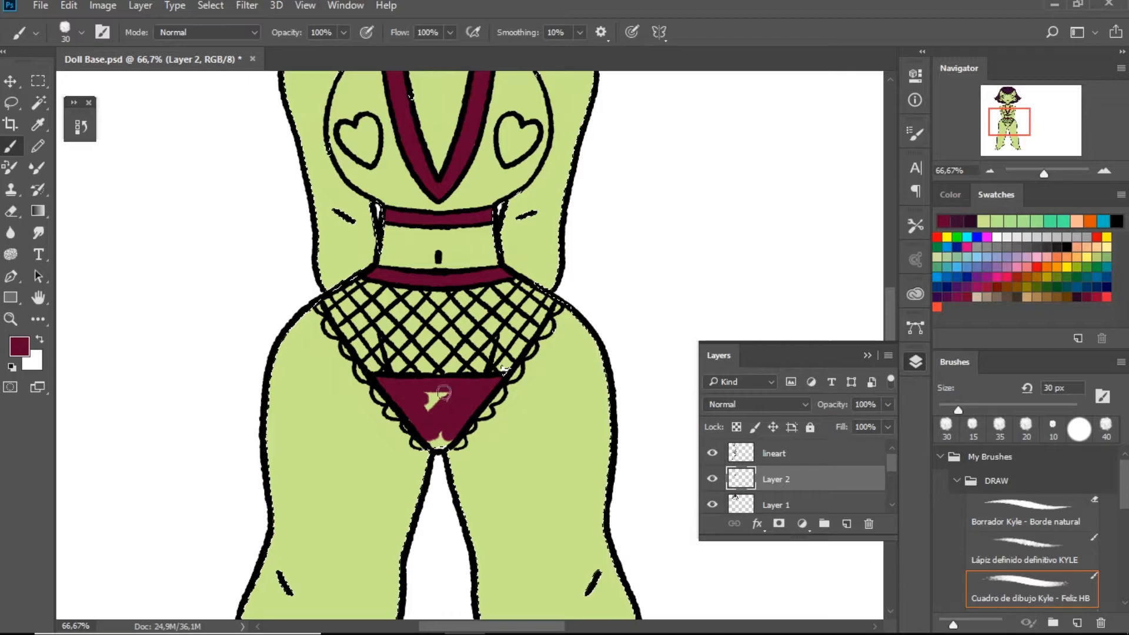
pyautogui.press('[')
pyautogui.hotkey('ctrl', 'd')
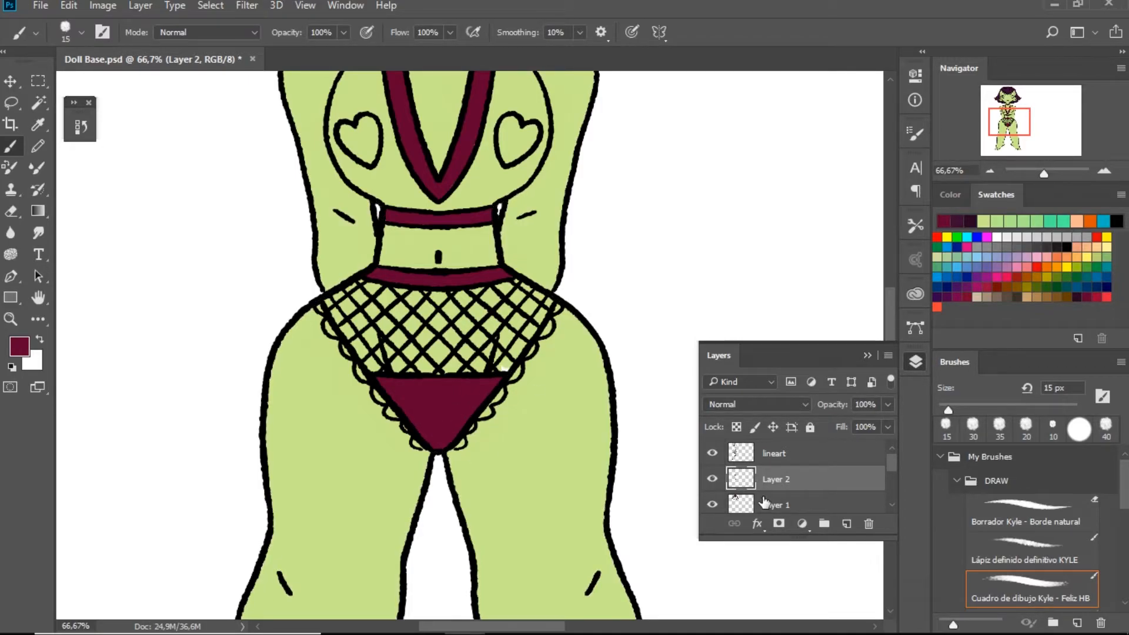
# Select the color layer and toggle its visibility to check which areas it covers
pyautogui.click(762, 502)
pyautogui.click(741, 495)
pyautogui.click(712, 494)
pyautogui.click(712, 494)
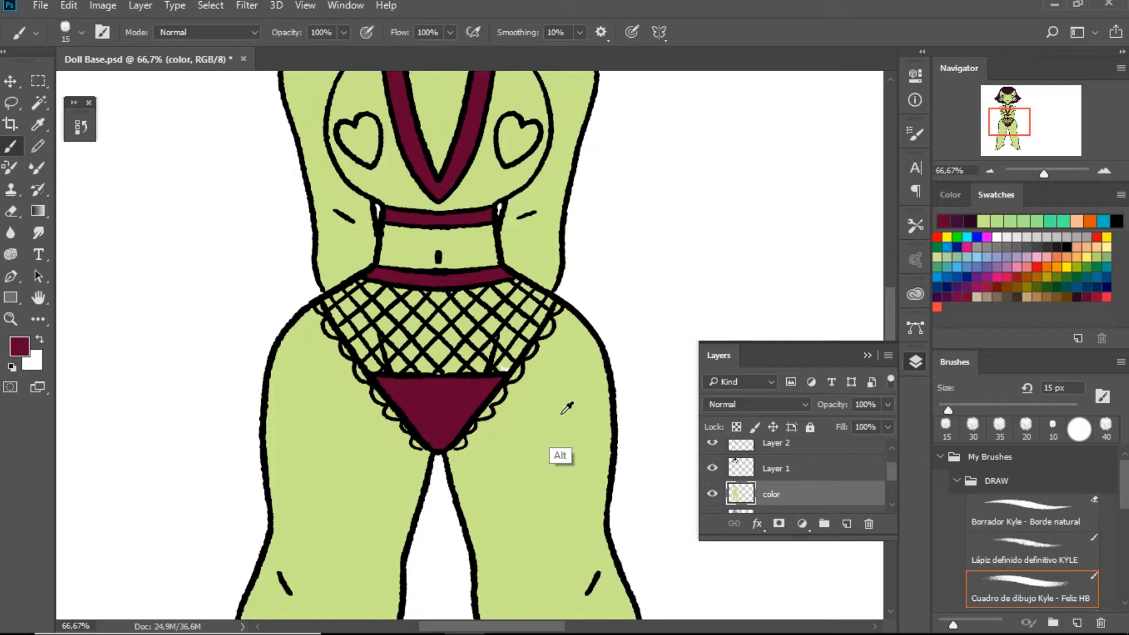
# Touch up the unpainted skin behind the fishnet on the color layer with the sampled light green and a 25 px brush
pyautogui.keyDown('alt'); pyautogui.click(555, 451); pyautogui.keyUp('alt')
pyautogui.press(']')
pyautogui.press(']')
pyautogui.click(505, 367)
pyautogui.moveTo(616, 293); pyautogui.dragTo(618, 404)
# Paint both hearts on the top wine red on Layer 2, sampling the color from the clothing
pyautogui.click(776, 469)
pyautogui.moveTo(892, 471); pyautogui.dragTo(892, 462)
pyautogui.click(770, 480)
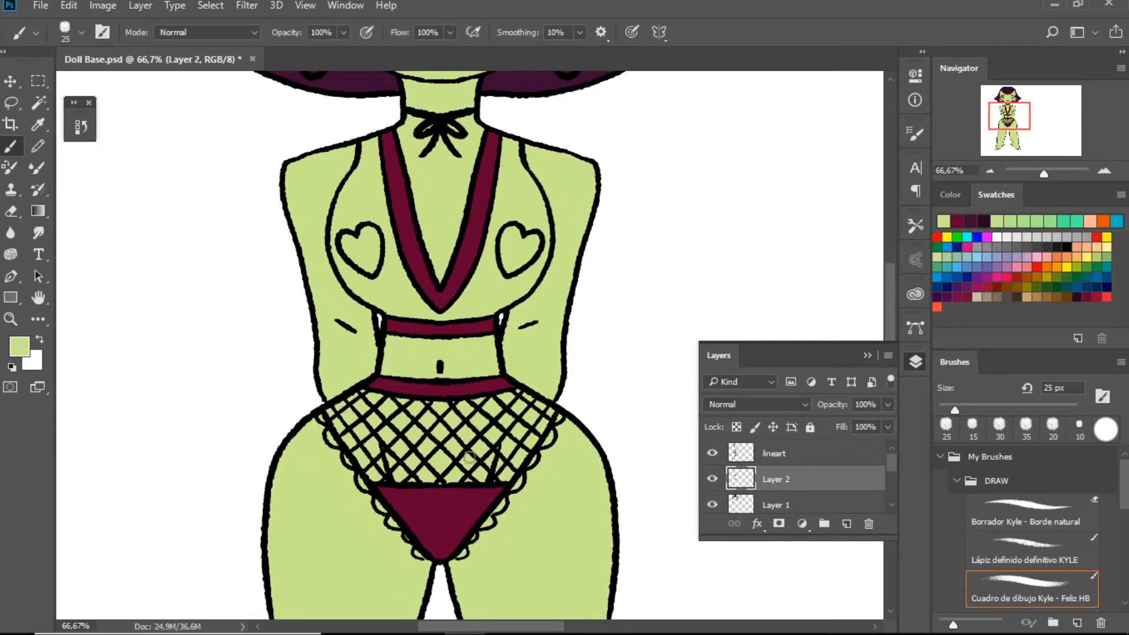
pyautogui.scroll(3, 371, 388)
pyautogui.keyDown('alt'); pyautogui.click(419, 456); pyautogui.keyUp('alt')
pyautogui.moveTo(367, 399); pyautogui.dragTo(349, 376)
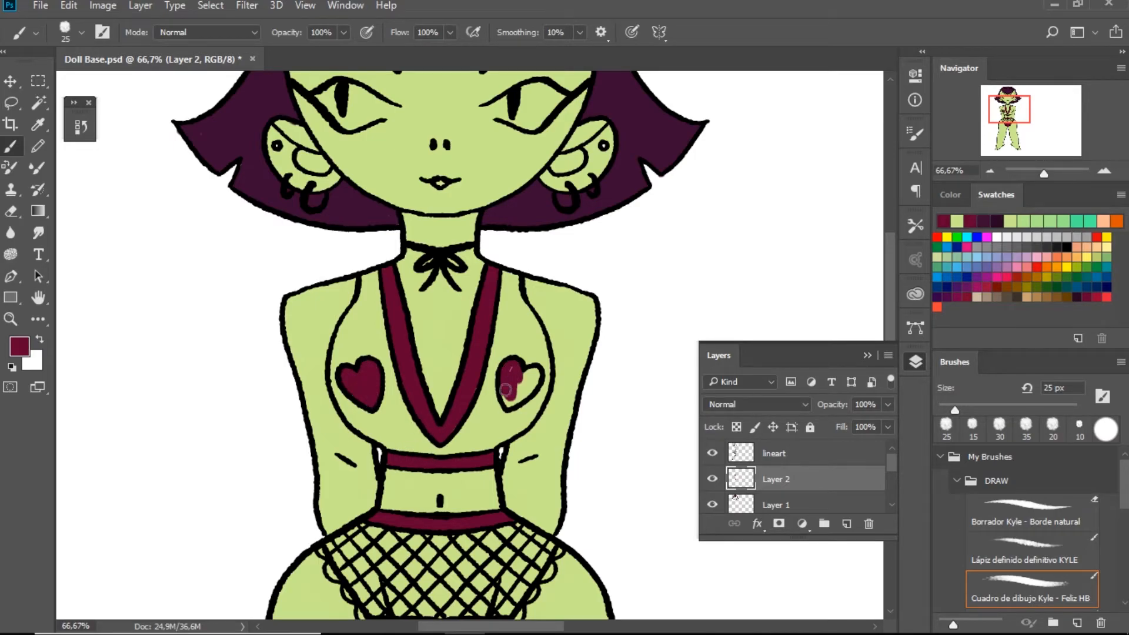
pyautogui.moveTo(523, 378); pyautogui.dragTo(537, 374)
pyautogui.moveTo(455, 327)
pyautogui.mouseDown()
pyautogui.moveTo(456, 355)
pyautogui.moveTo(461, 334)
pyautogui.mouseUp()
# Create a new layer beneath Layer 2 and reduce its opacity to 43%
pyautogui.click(847, 524)
pyautogui.moveTo(770, 480)
pyautogui.mouseDown()
pyautogui.moveTo(767, 505)
pyautogui.moveTo(786, 505)
pyautogui.moveTo(781, 513)
pyautogui.mouseUp()
pyautogui.click(344, 34)
pyautogui.moveTo(345, 52); pyautogui.dragTo(311, 53)
pyautogui.press('Escape')
pyautogui.click(888, 404)
pyautogui.moveTo(887, 422); pyautogui.dragTo(842, 423)
# Paint the top's cups around the hearts wine red with a 40 px brush and set the layer opacity to 59%
pyautogui.moveTo(404, 405)
pyautogui.mouseDown()
pyautogui.moveTo(364, 311)
pyautogui.moveTo(356, 412)
pyautogui.moveTo(420, 453)
pyautogui.moveTo(498, 439)
pyautogui.moveTo(533, 393)
pyautogui.moveTo(513, 411)
pyautogui.moveTo(538, 344)
pyautogui.moveTo(507, 318)
pyautogui.mouseUp()
pyautogui.press(']')
pyautogui.press(']')
pyautogui.press(']')
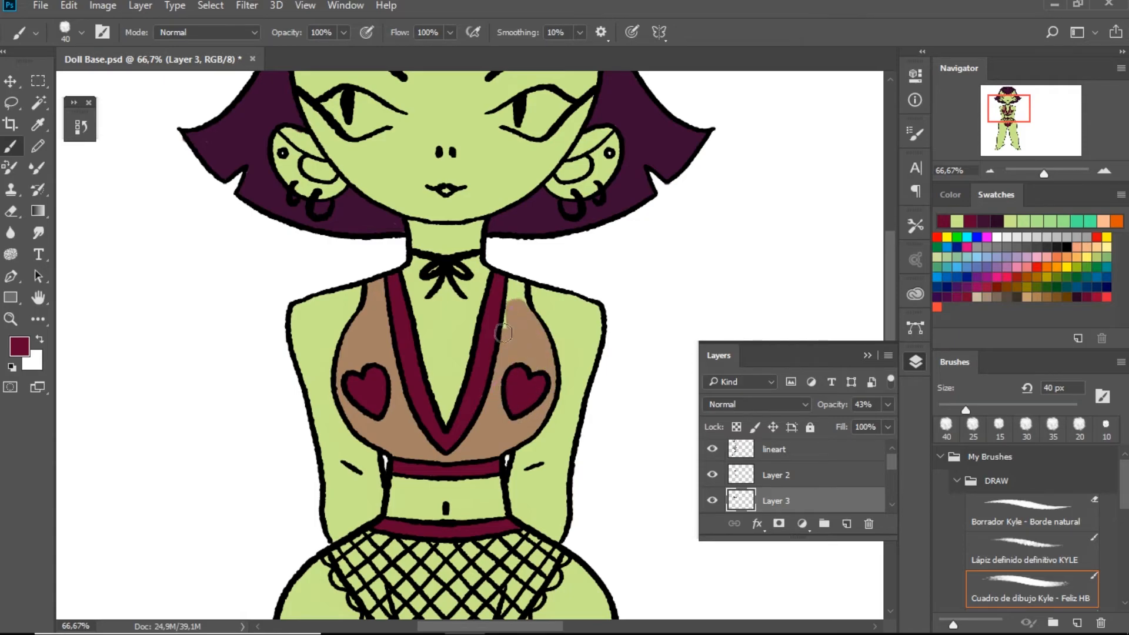
pyautogui.scroll(-2, 522, 315)
pyautogui.click(888, 404)
pyautogui.moveTo(841, 425)
pyautogui.mouseDown()
pyautogui.moveTo(867, 426)
pyautogui.moveTo(858, 432)
pyautogui.mouseUp()
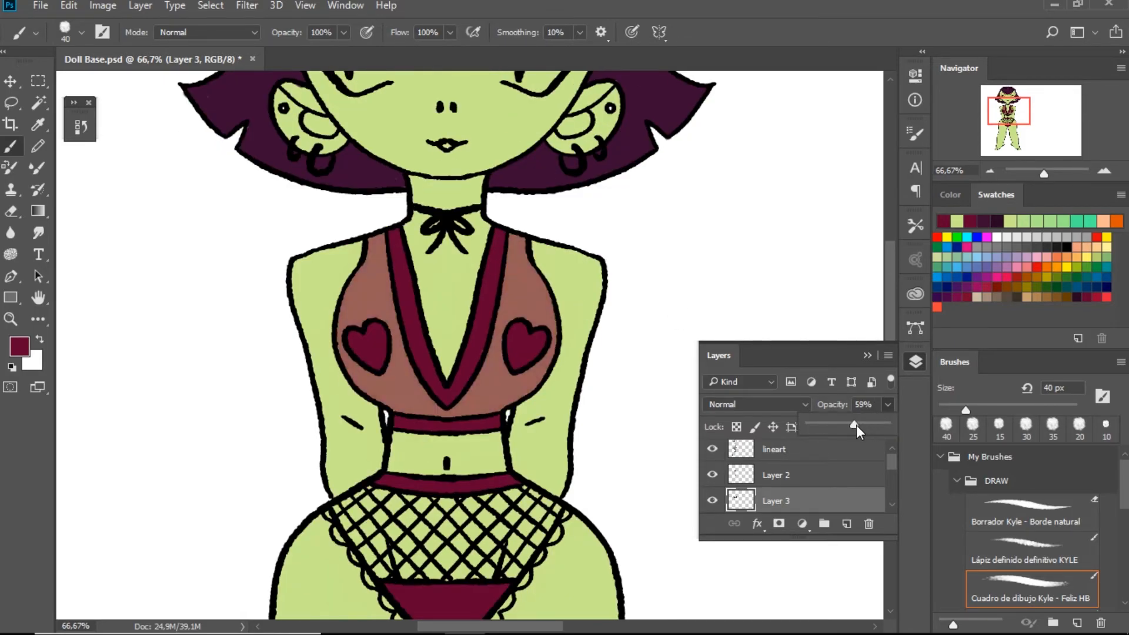
# Fit the whole doll in view and select the color layer
pyautogui.click(810, 480)
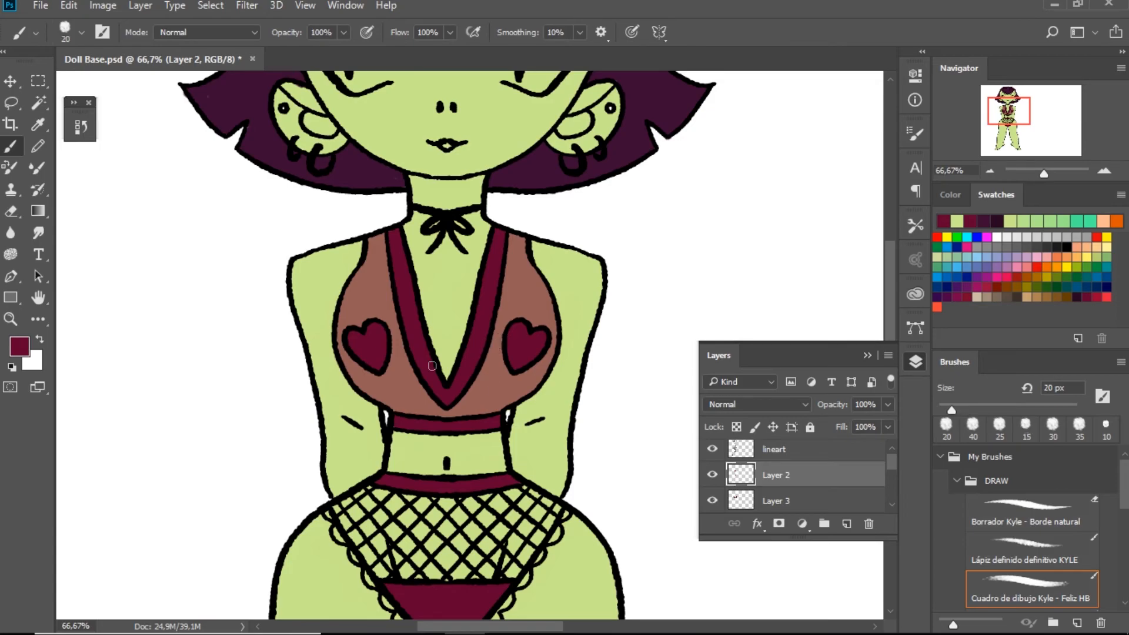
pyautogui.doubleClick(47, 301)
pyautogui.scroll(-3, 826, 474)
pyautogui.click(826, 475)
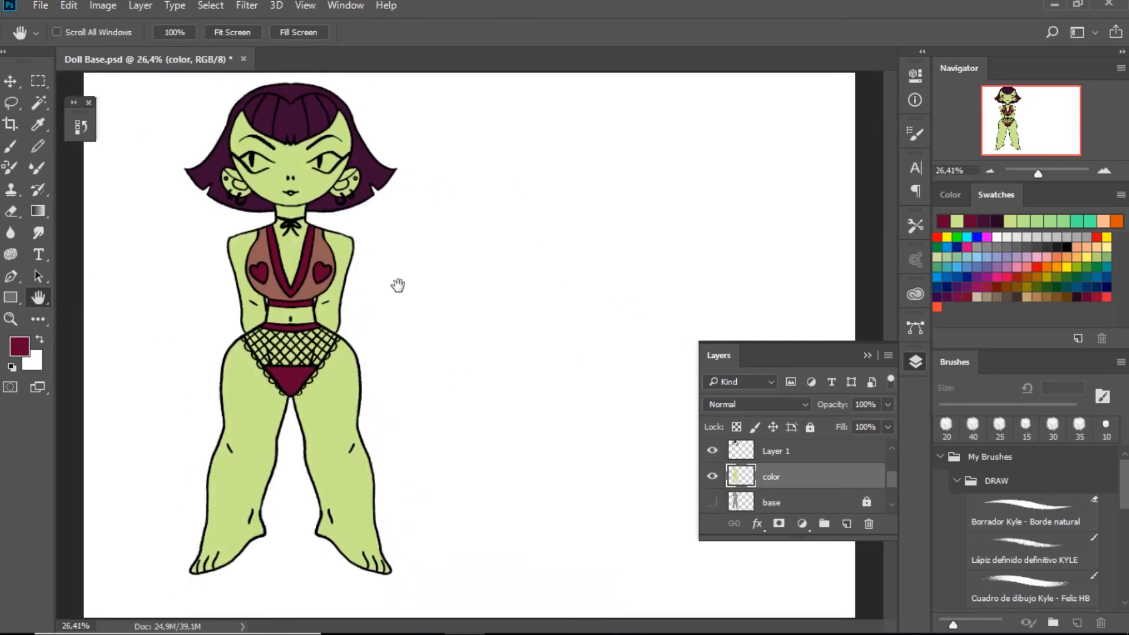